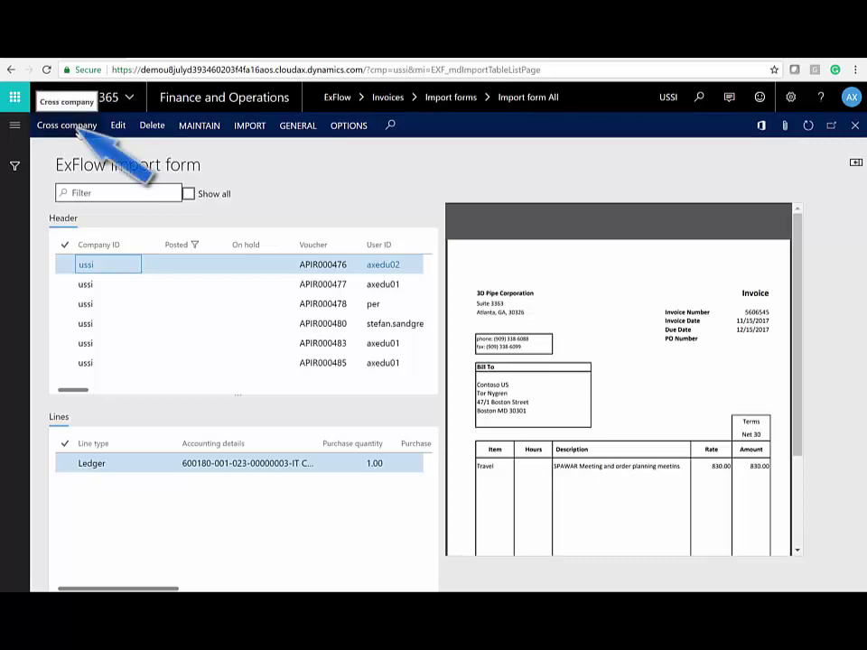
click(77, 127)
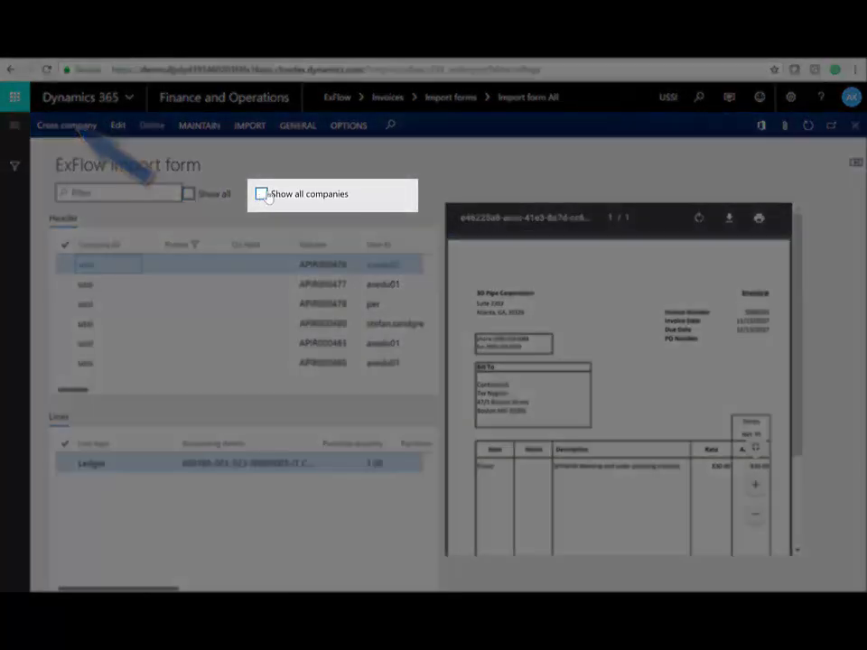
click(261, 195)
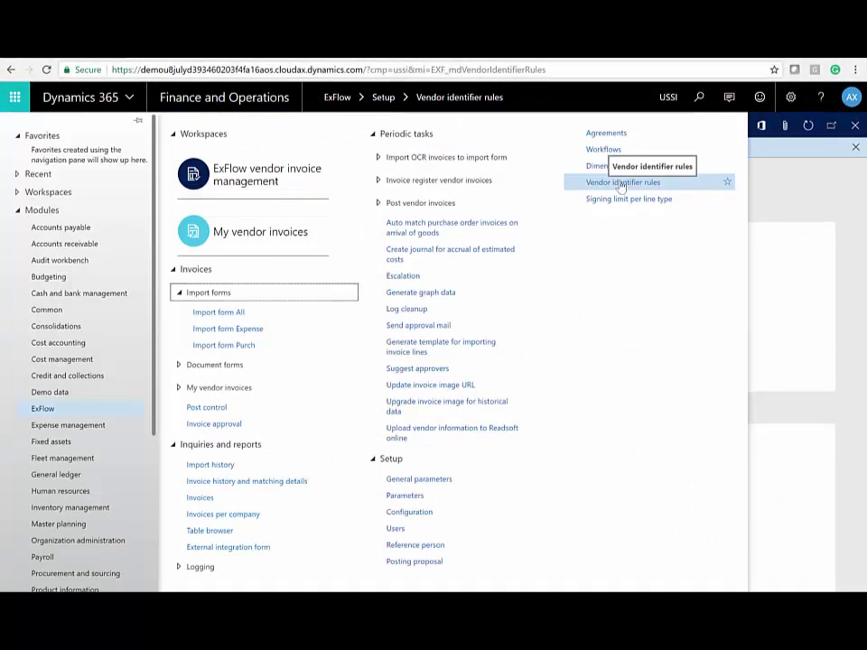
click(620, 184)
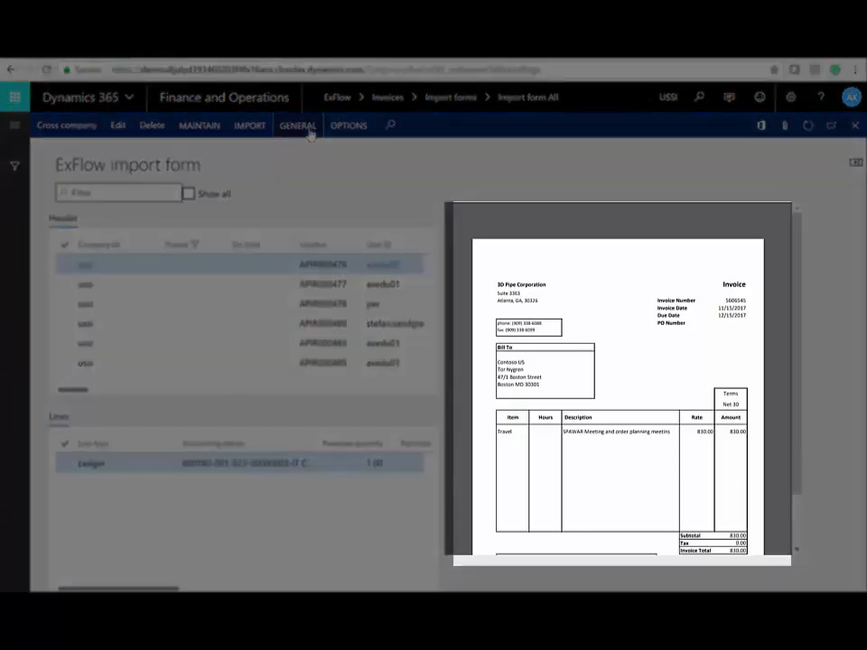
- Hide the side-by-side invoice image and show the invoice preview in the FactBox pane instead
click(305, 127)
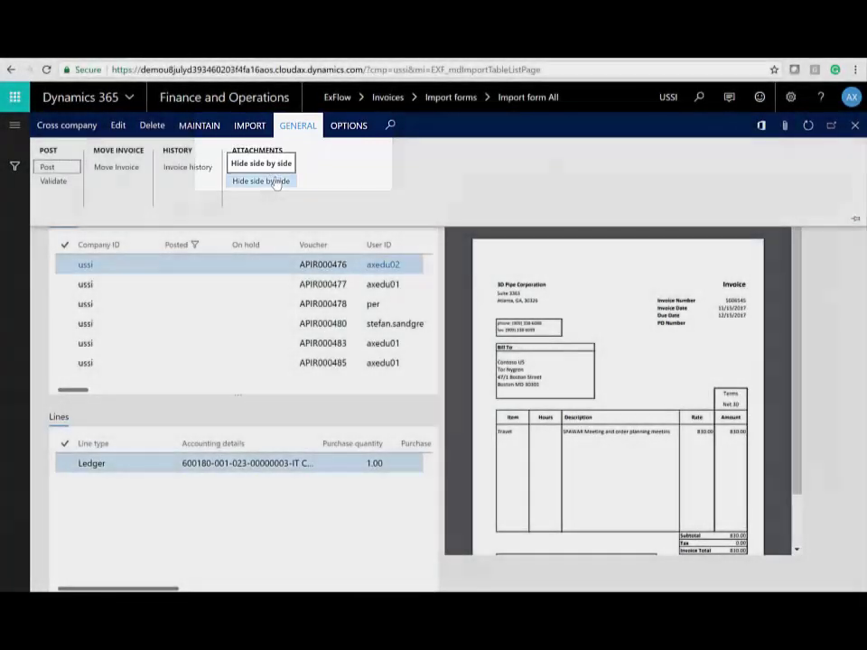
click(304, 127)
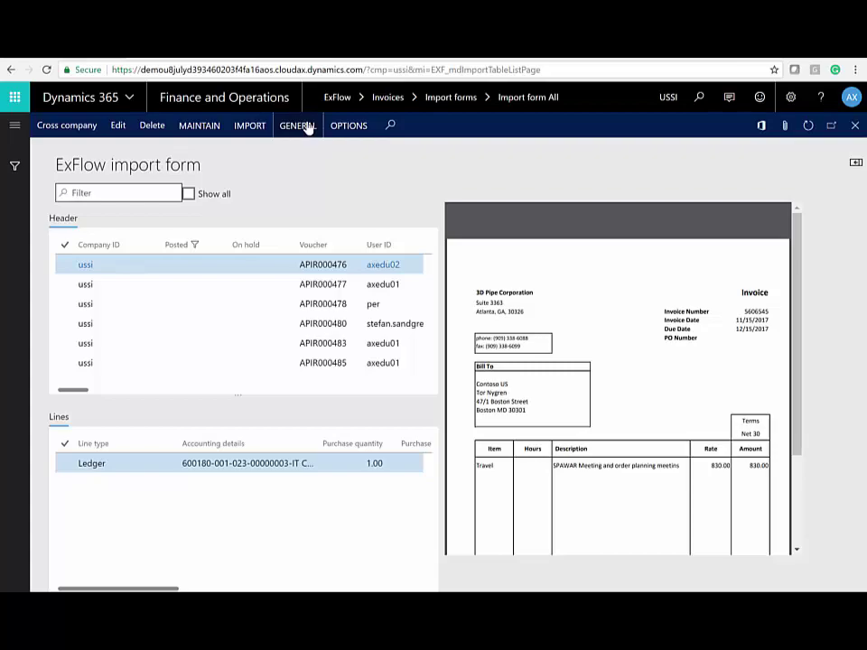
click(305, 127)
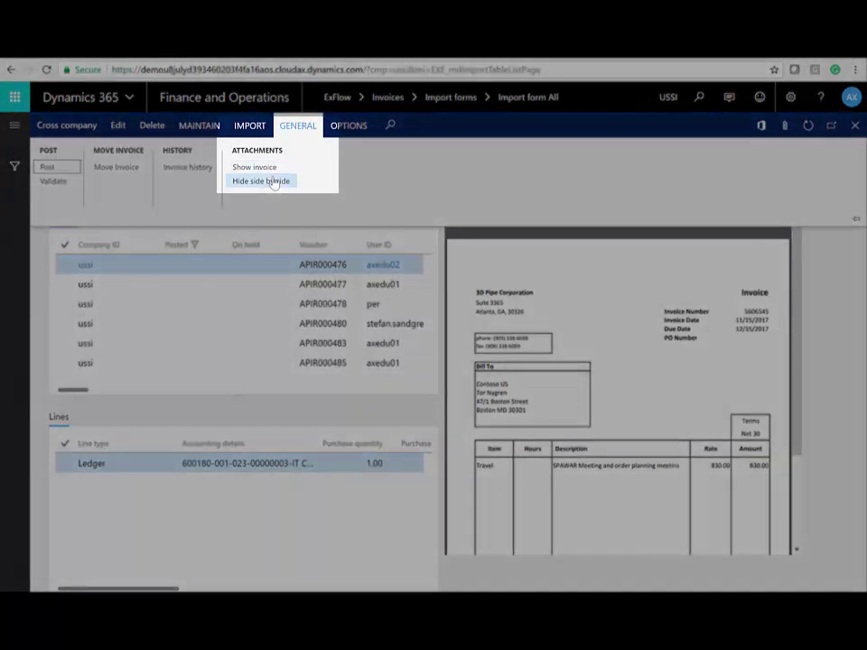
click(272, 181)
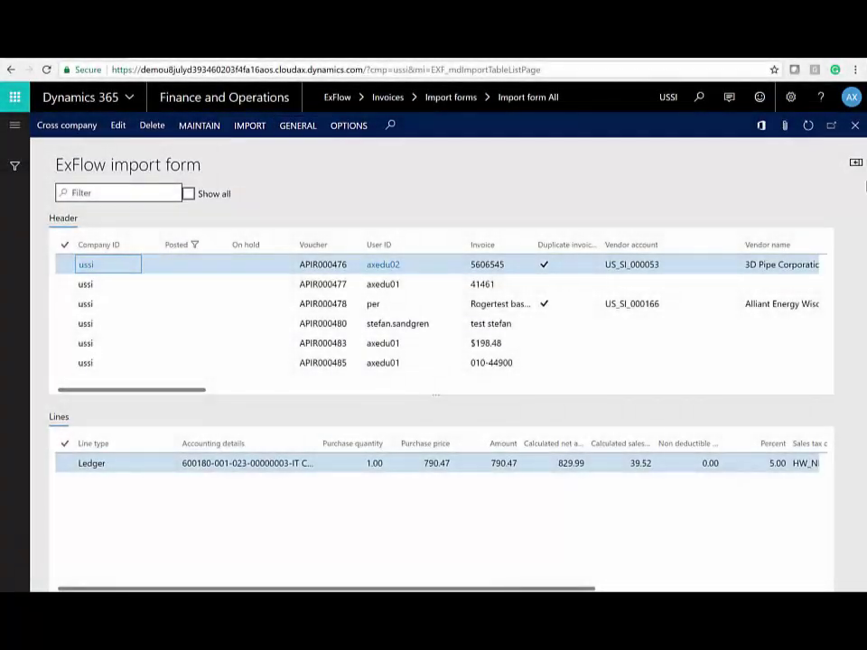
click(855, 163)
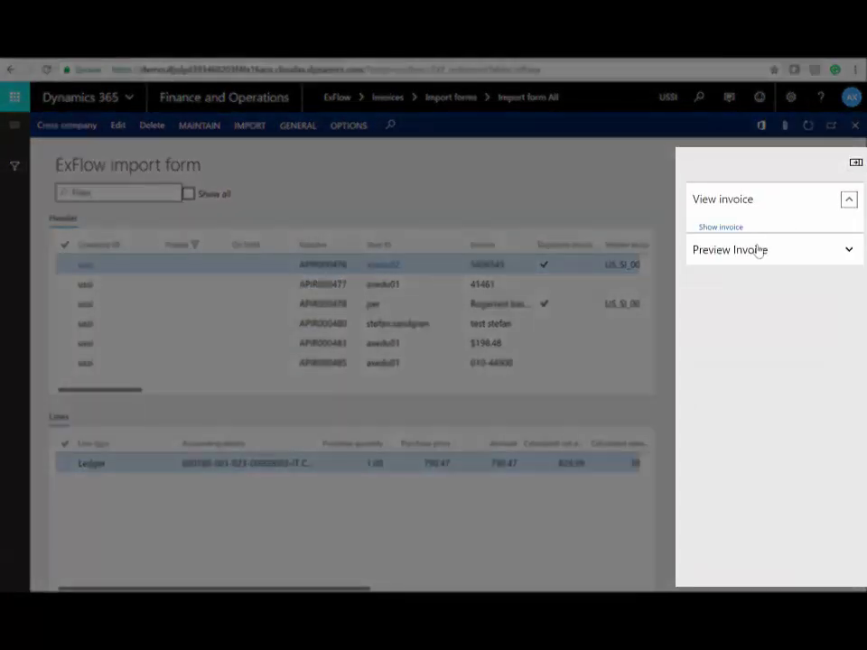
click(758, 250)
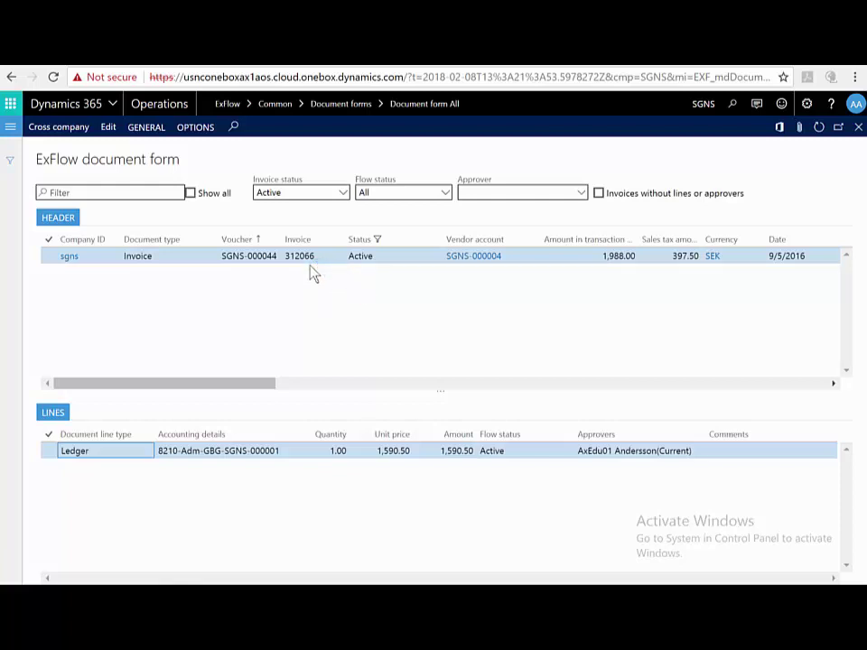
- Edit invoice 312066, check its purchase order reference, and view the line's assigned approvers
click(109, 127)
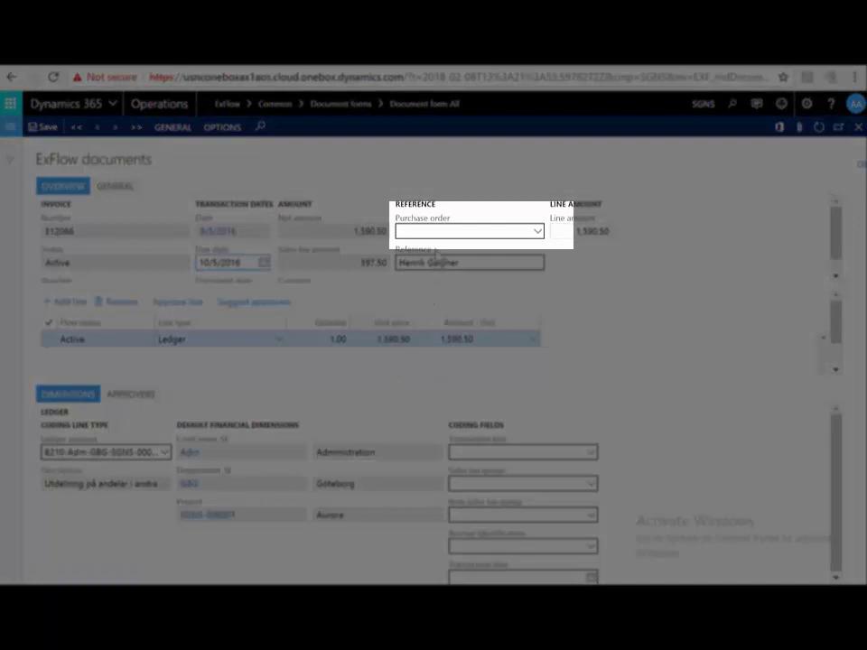
click(445, 231)
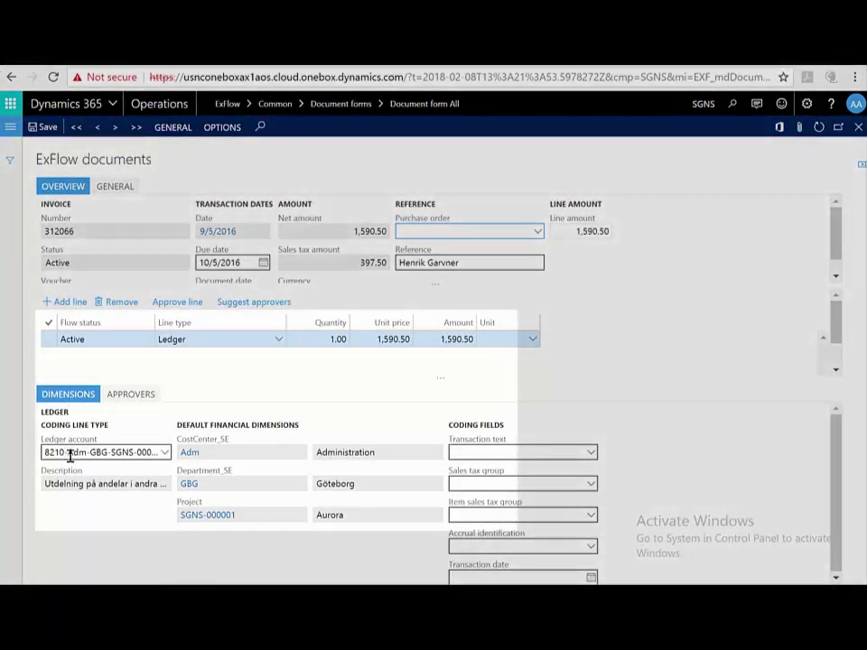
mouse_move(70, 456)
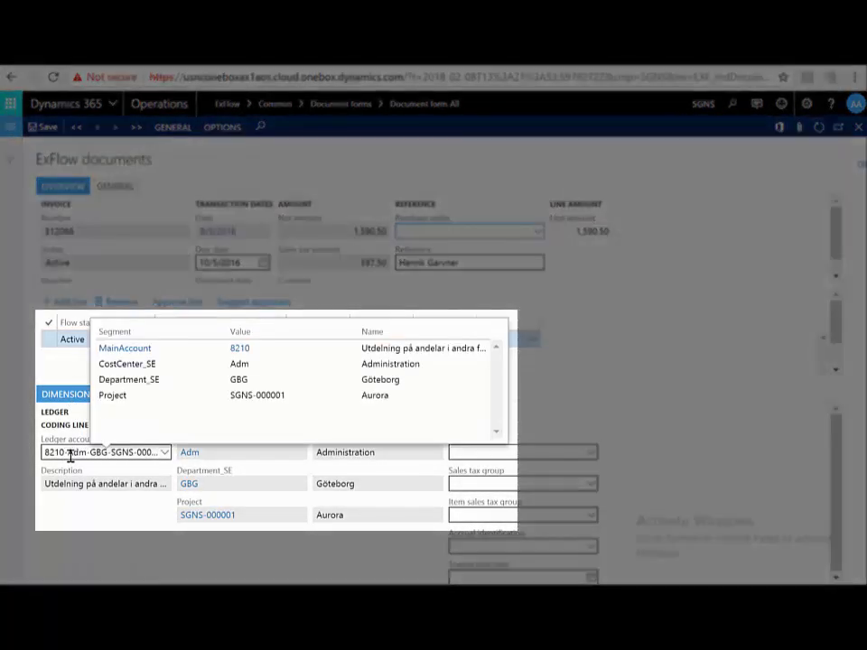
click(132, 396)
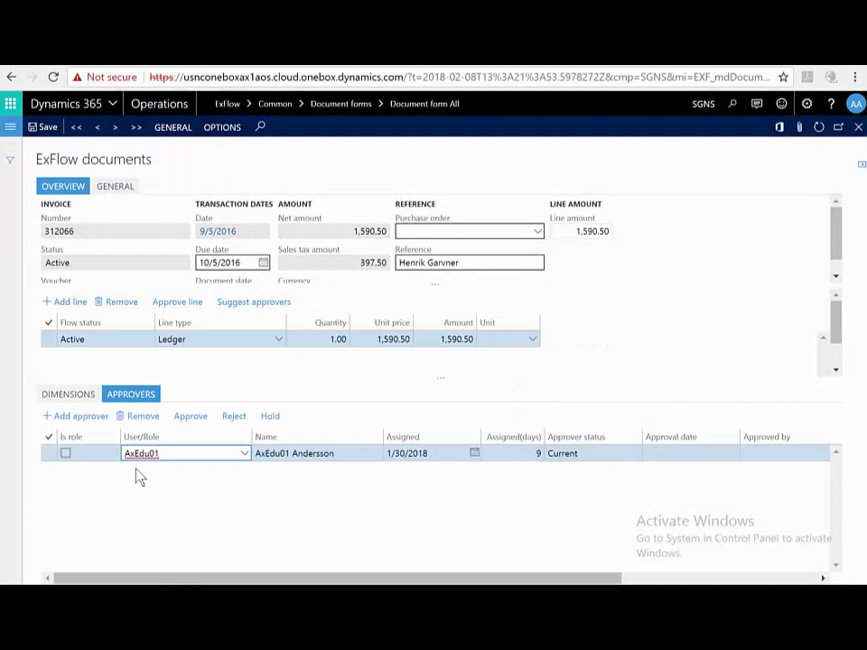
- Set the line's unit price to 999,999.00 and replace the approvers with the workflow's suggested three
click(380, 339)
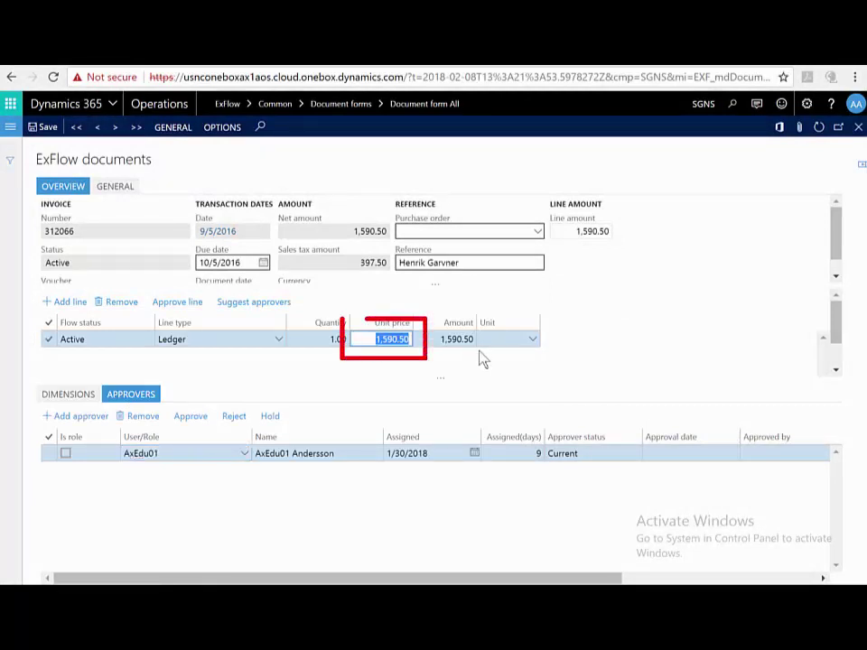
text(999999)
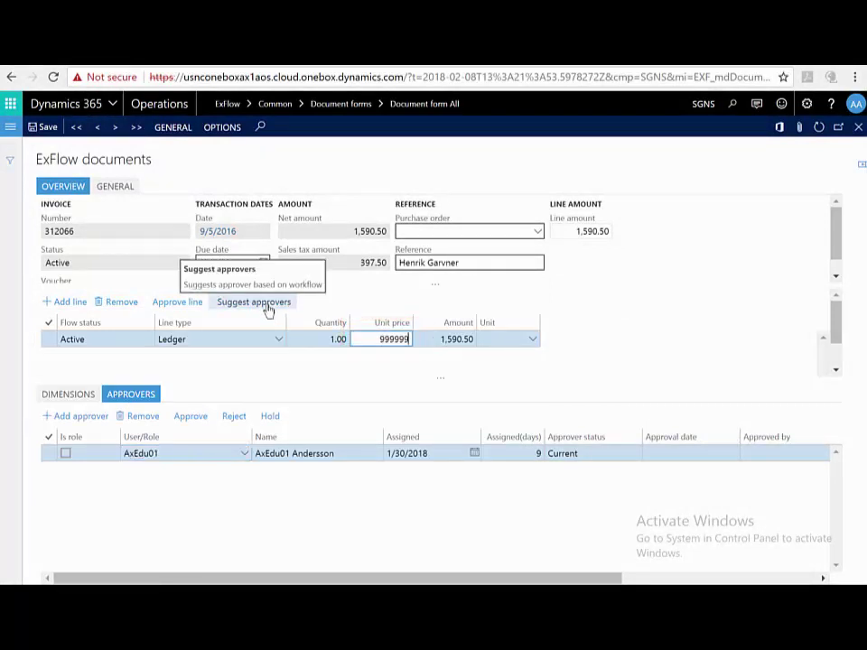
click(267, 307)
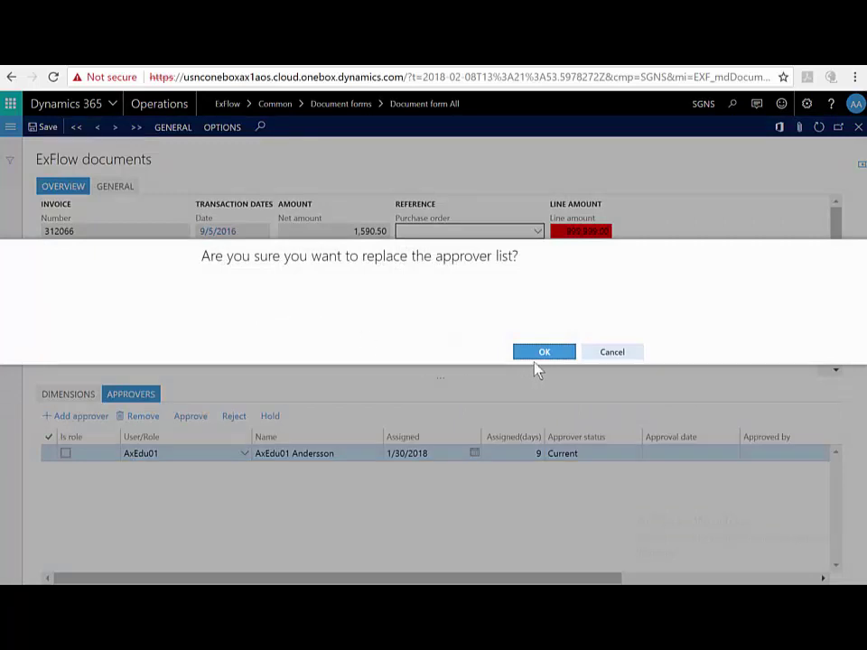
click(535, 361)
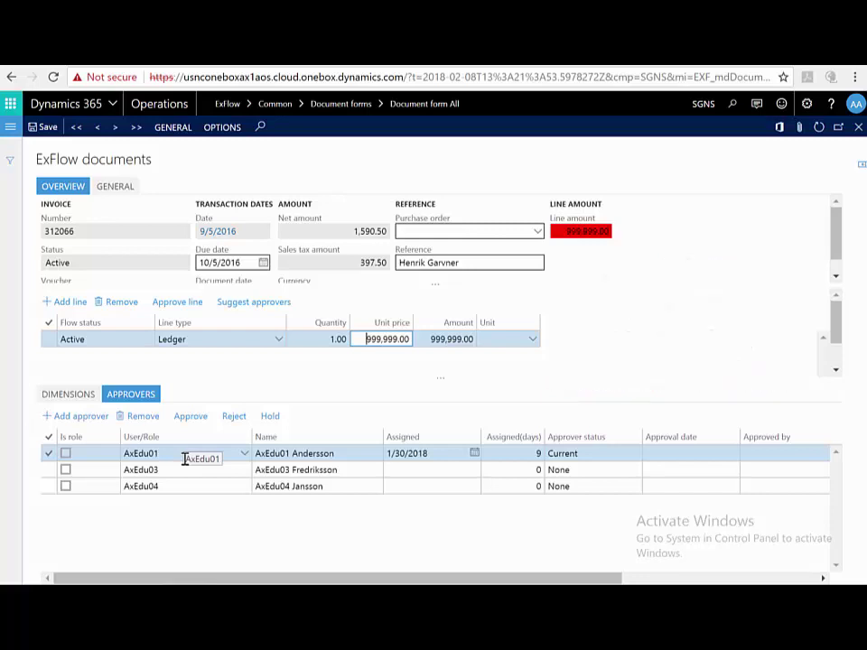
- Restore the unit price to 1,590.50, then set it to 200 and add a line for the remainder
text(1590.50)
key(Tab)
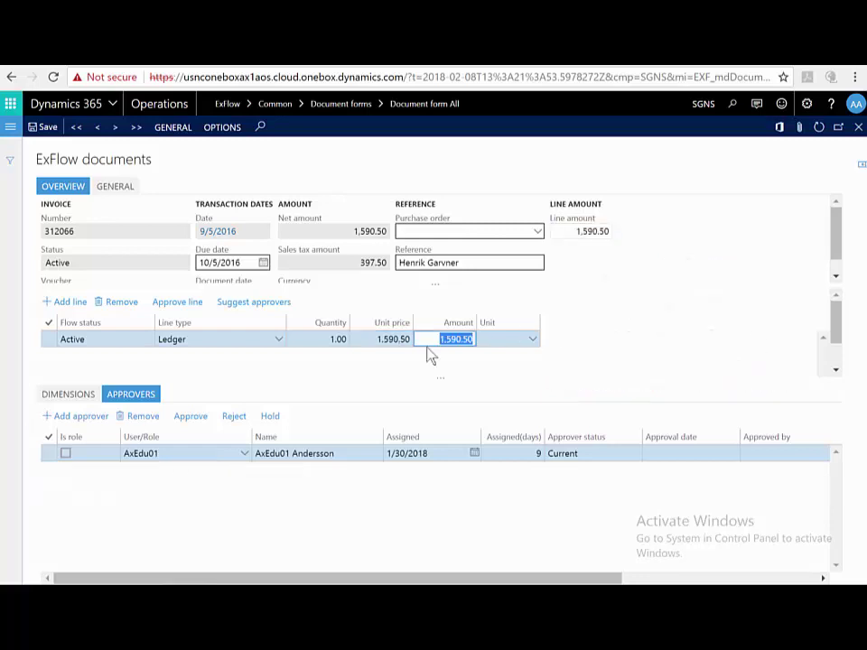
click(374, 341)
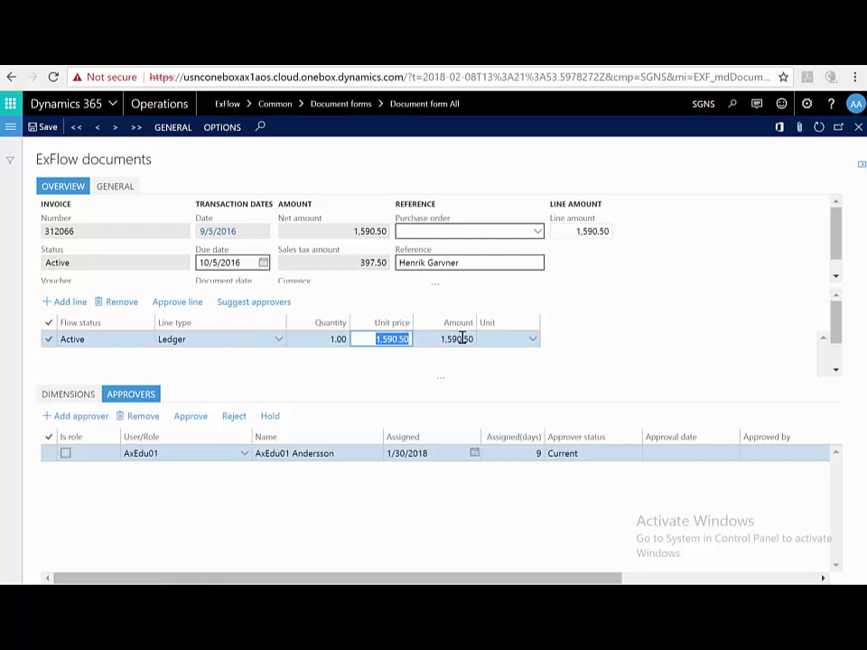
text(200)
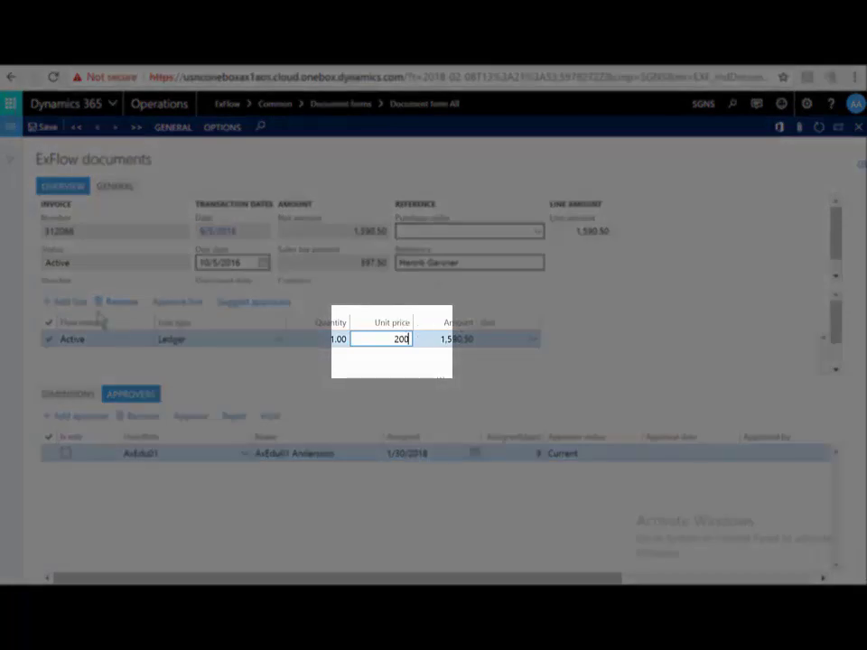
click(76, 305)
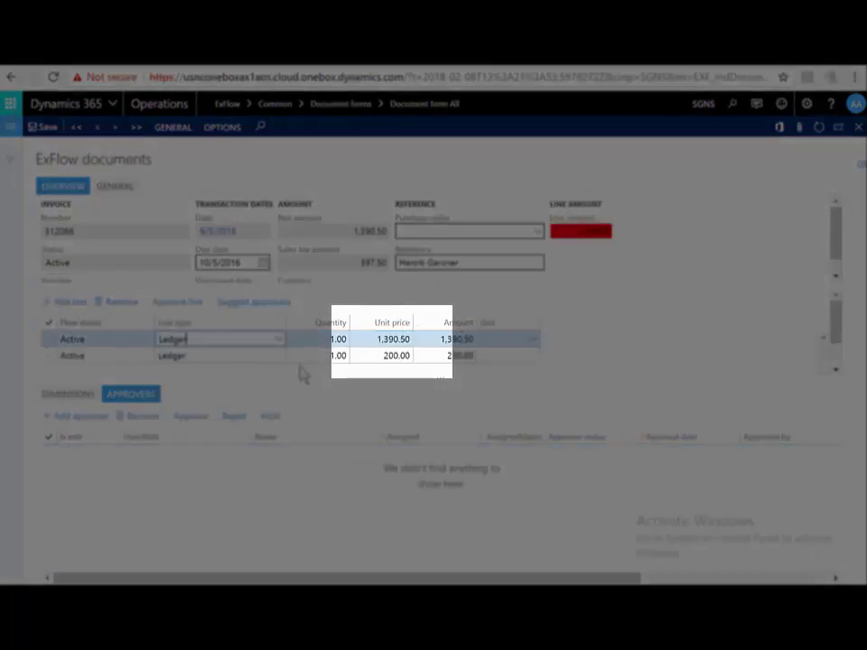
- Code the 1,390.50 line as Project SGNS-000001 Aurora, category computers
click(370, 342)
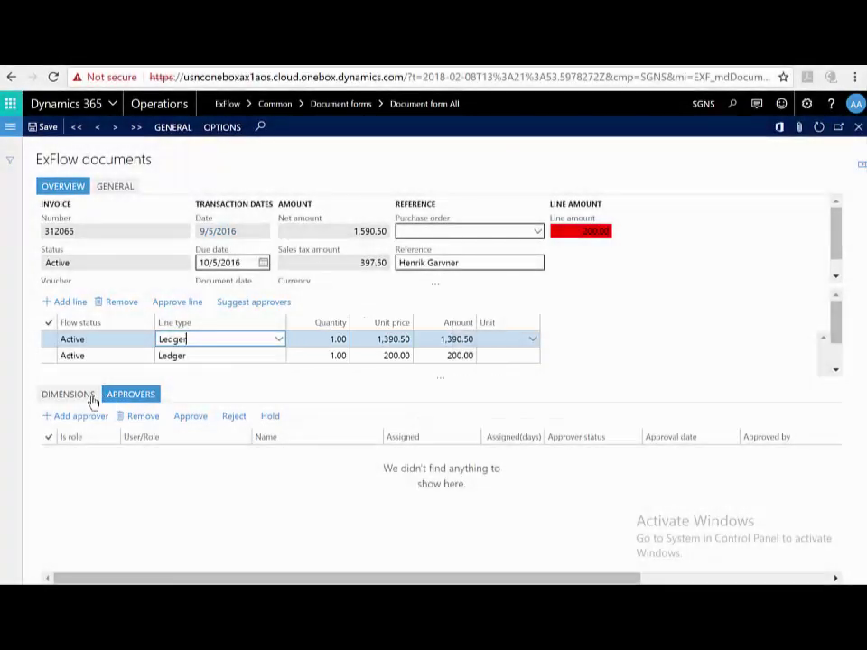
click(86, 395)
click(269, 334)
click(279, 338)
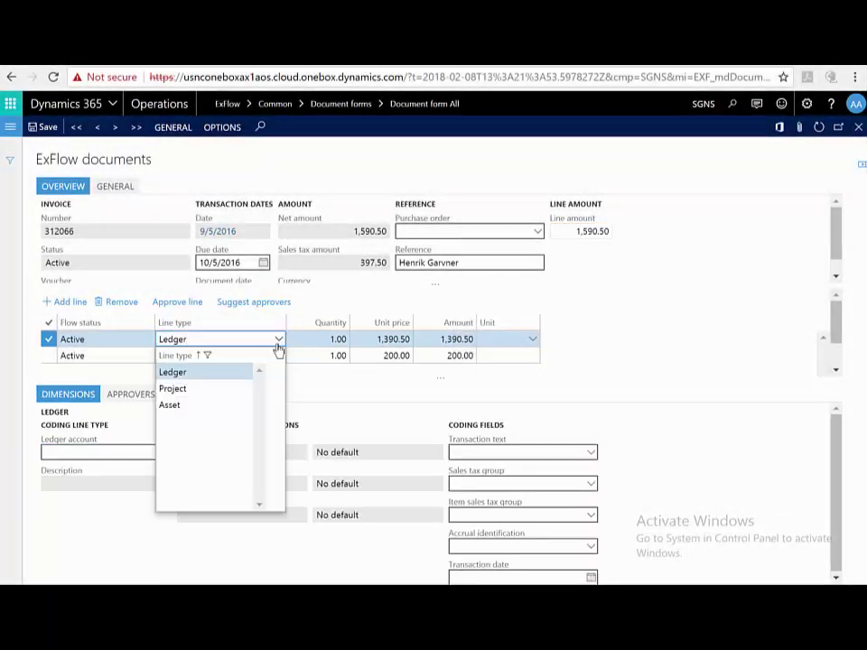
click(203, 391)
click(131, 456)
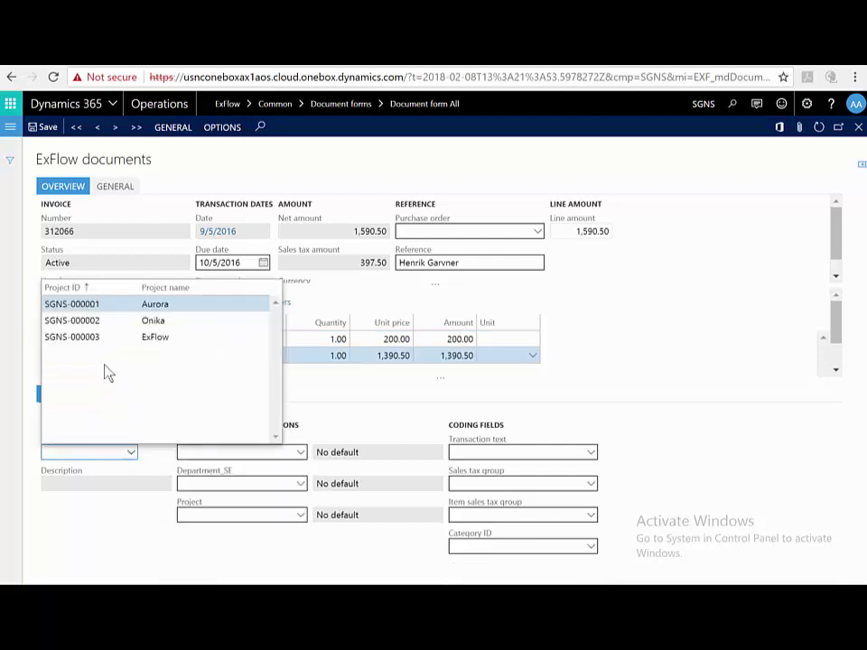
click(101, 304)
click(591, 546)
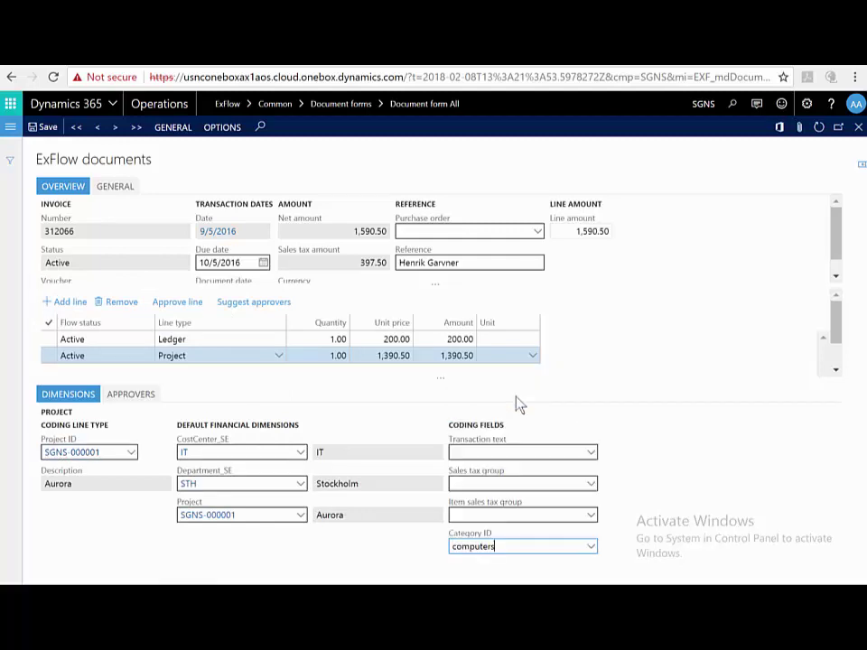
- Fill in the workflow's suggested approver for the split invoice line
click(142, 398)
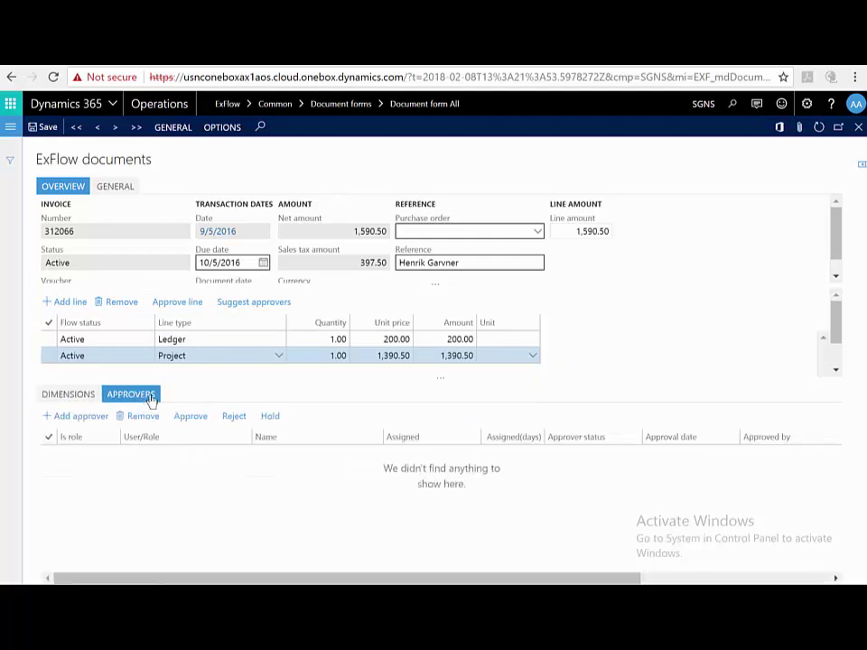
click(260, 304)
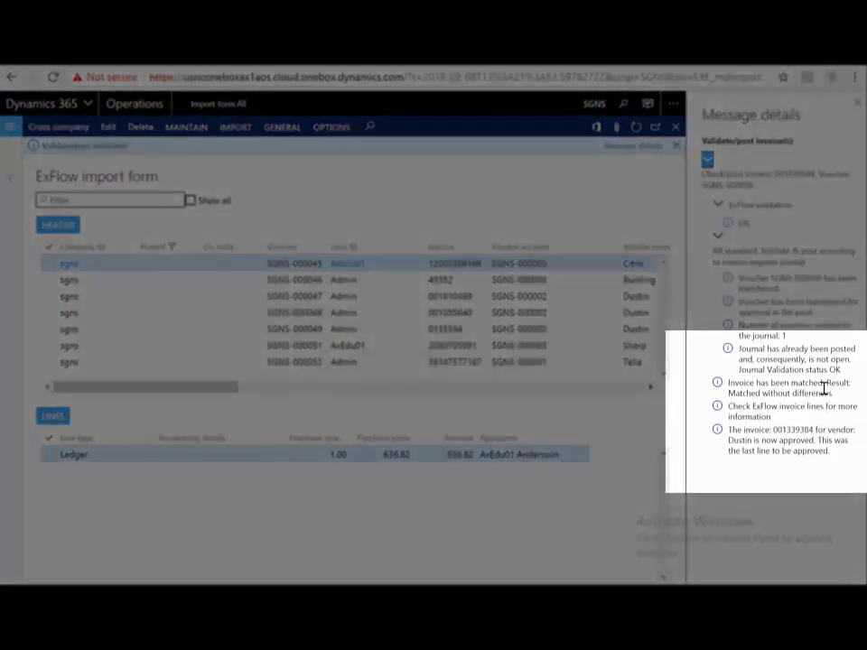
- Dismiss the matched-without-differences message and show voucher SGNS-000048's headphone and rounding lines
drag(831, 394, 710, 391)
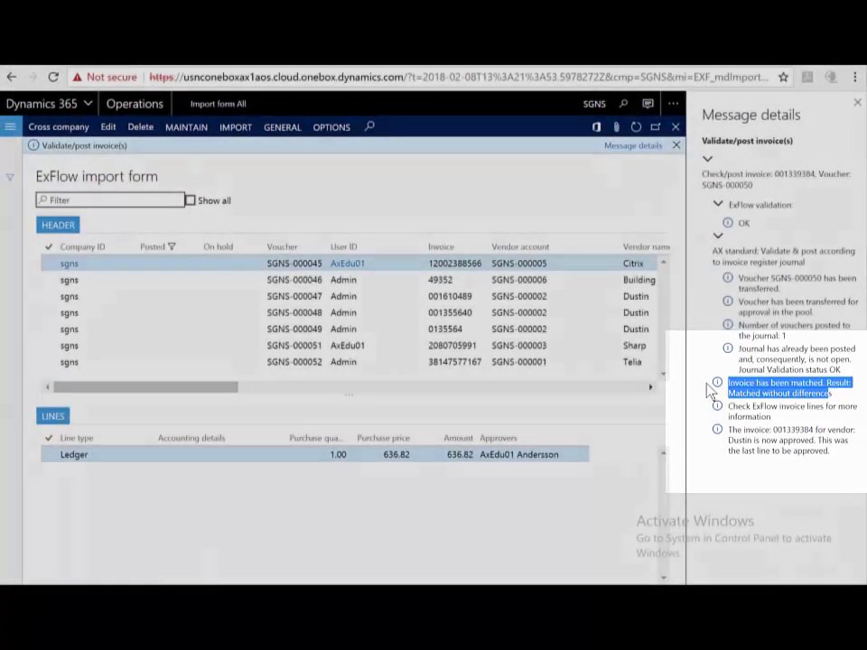
key(Escape)
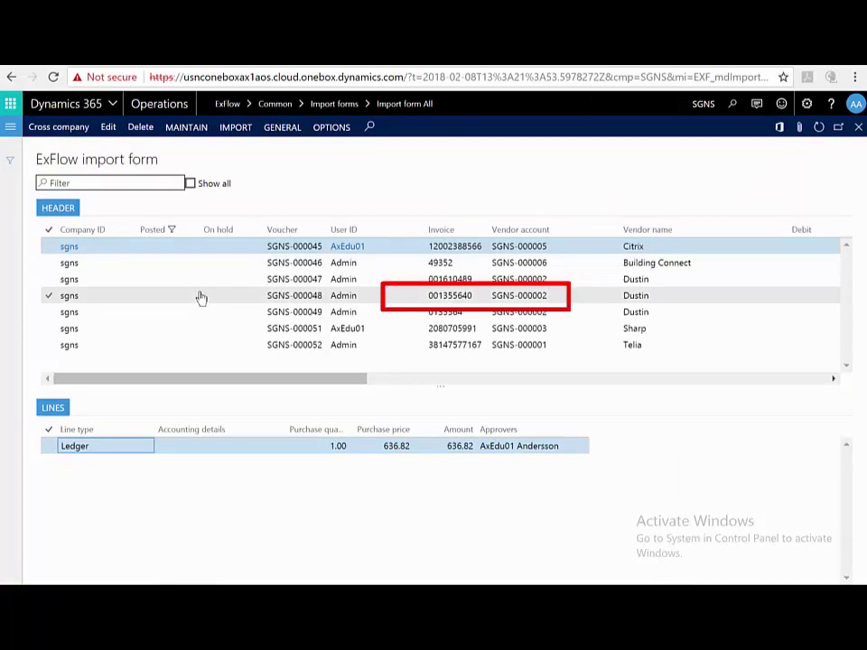
click(271, 294)
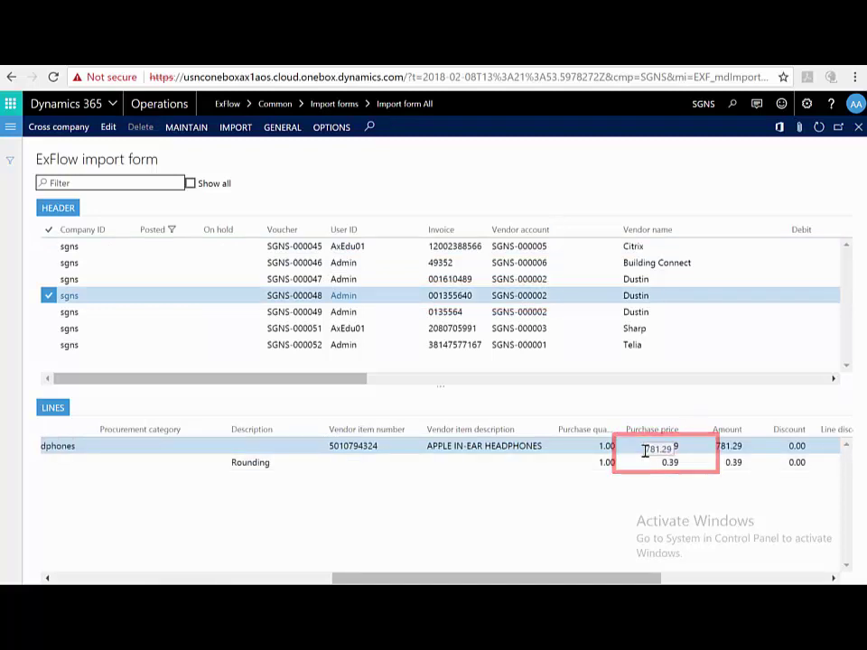
- Open purchase order SGNS-000003 from the invoice line and read the matched-with-differences posting result
scroll(131, 555, left, 10)
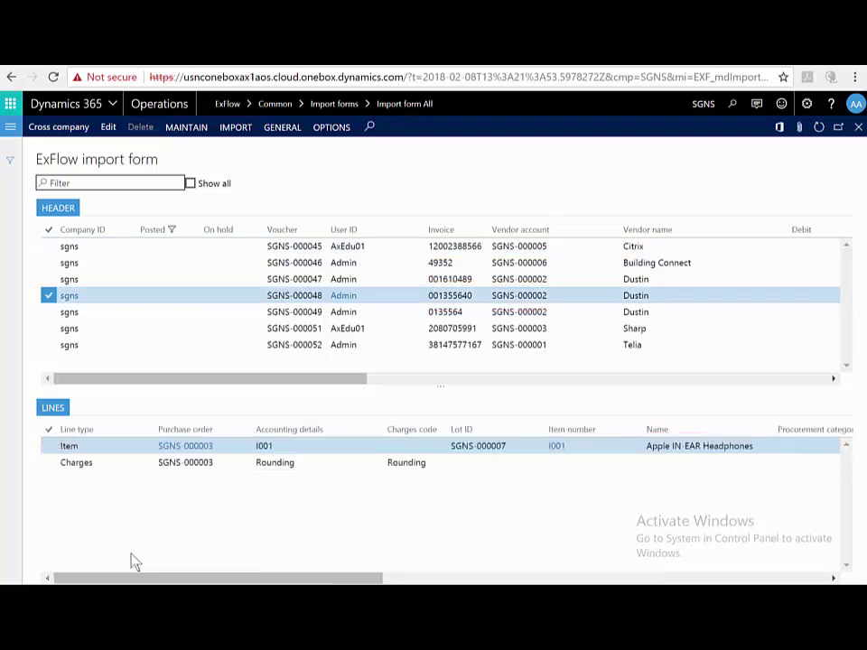
click(177, 446)
scroll(227, 392, right, 10)
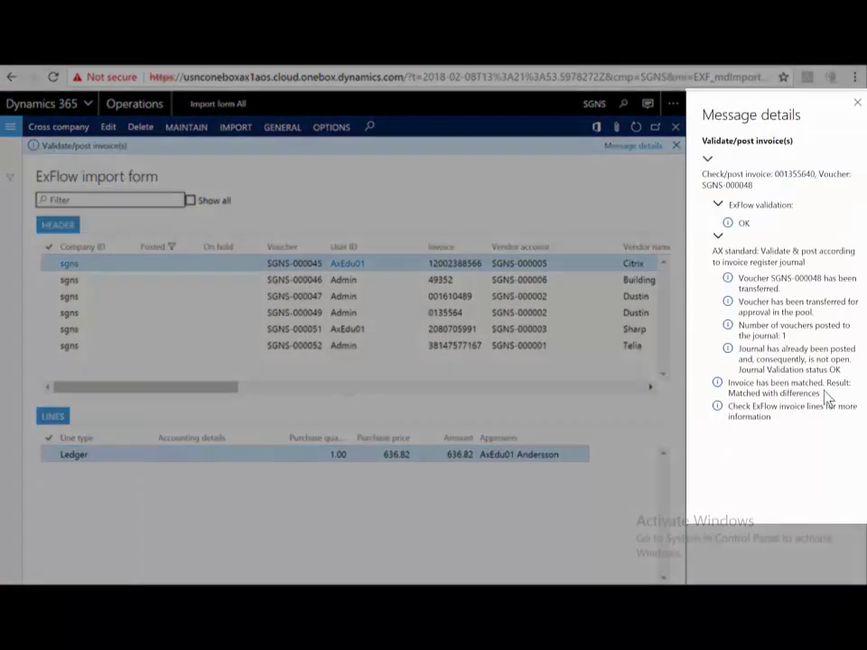
drag(826, 398, 728, 386)
click(9, 126)
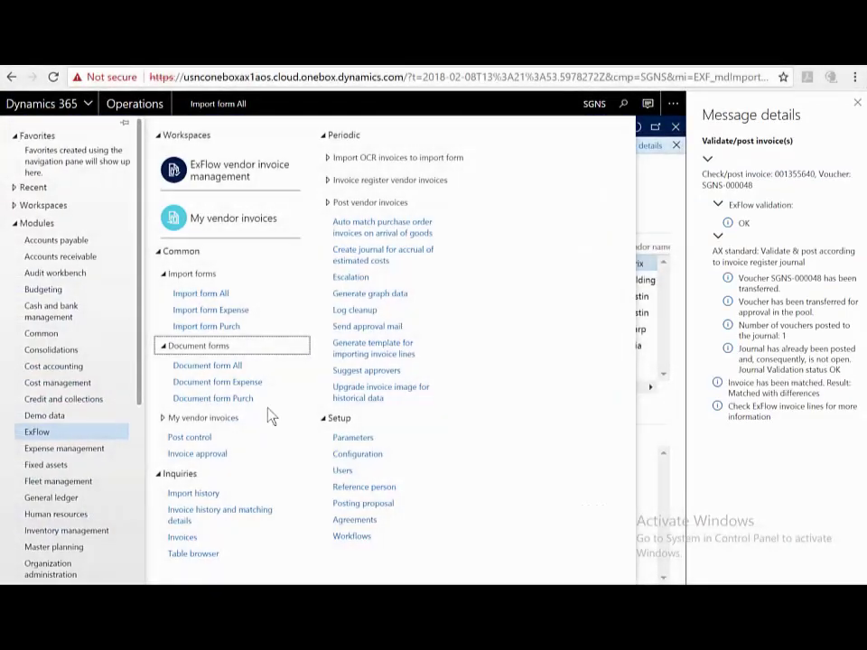
- Open Document form All and scroll invoice 001355640's lines to their match statuses
click(225, 365)
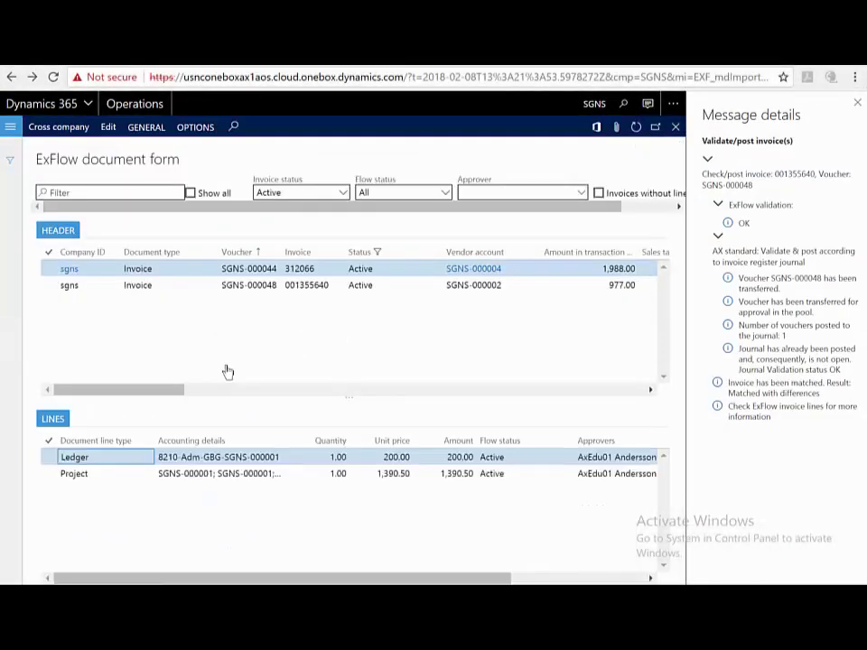
click(857, 102)
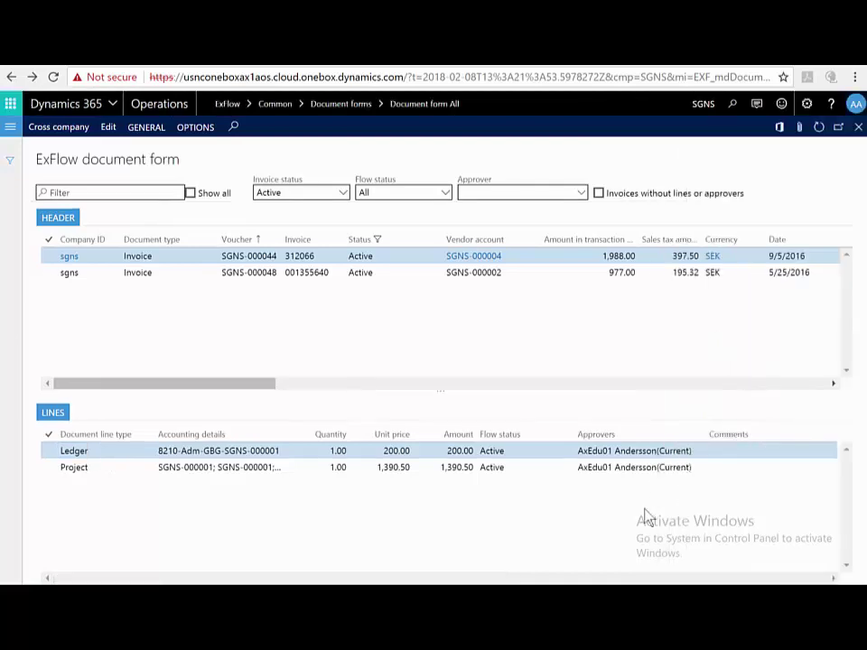
click(332, 275)
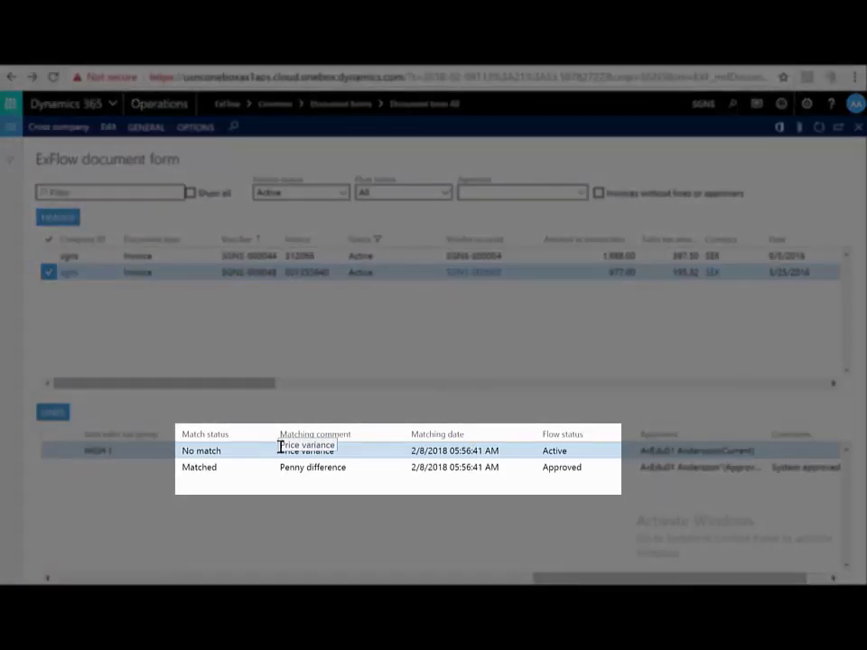
scroll(434, 452, right, 2)
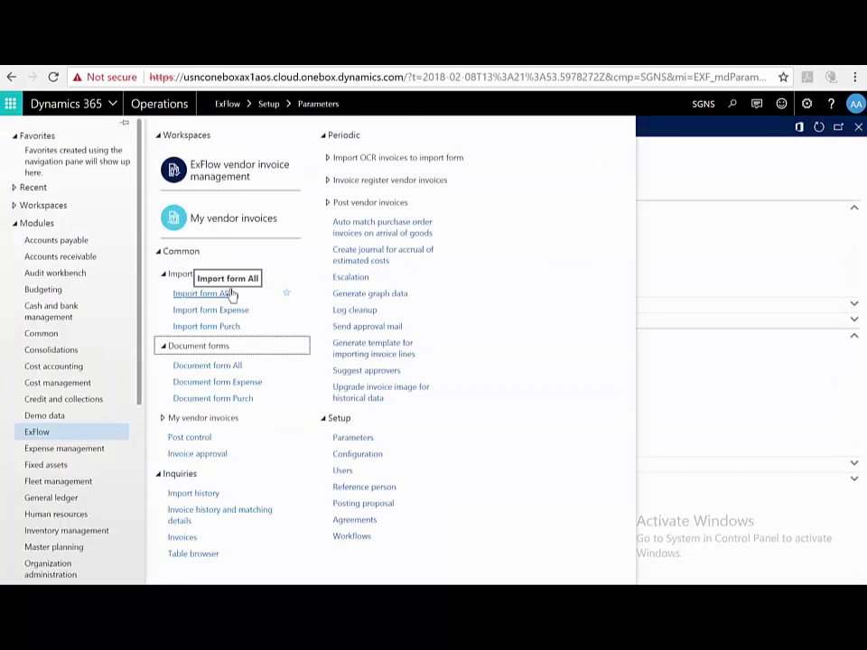
- Validate and post voucher SGNS-000047's invoice from the ExFlow Import form All
click(218, 295)
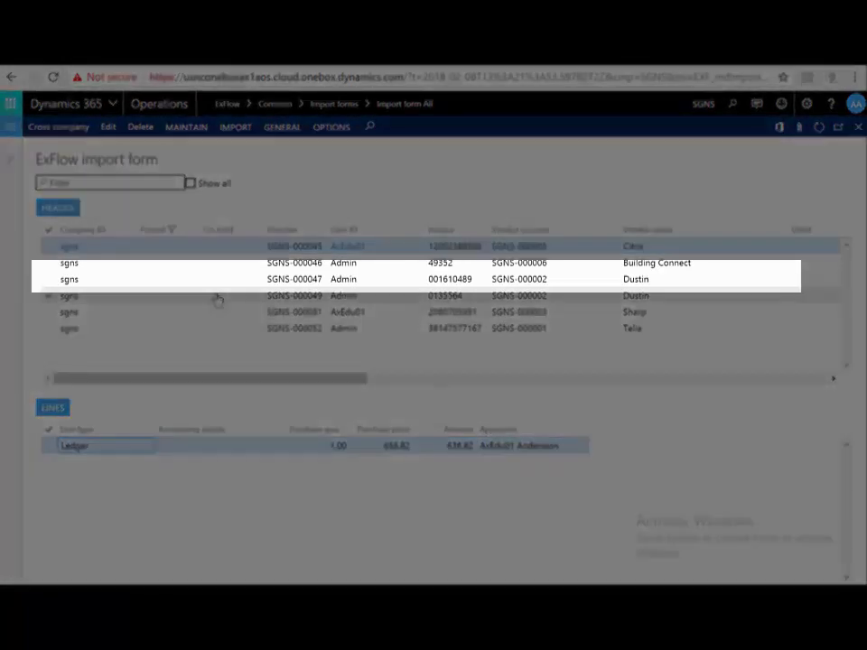
click(344, 279)
click(286, 129)
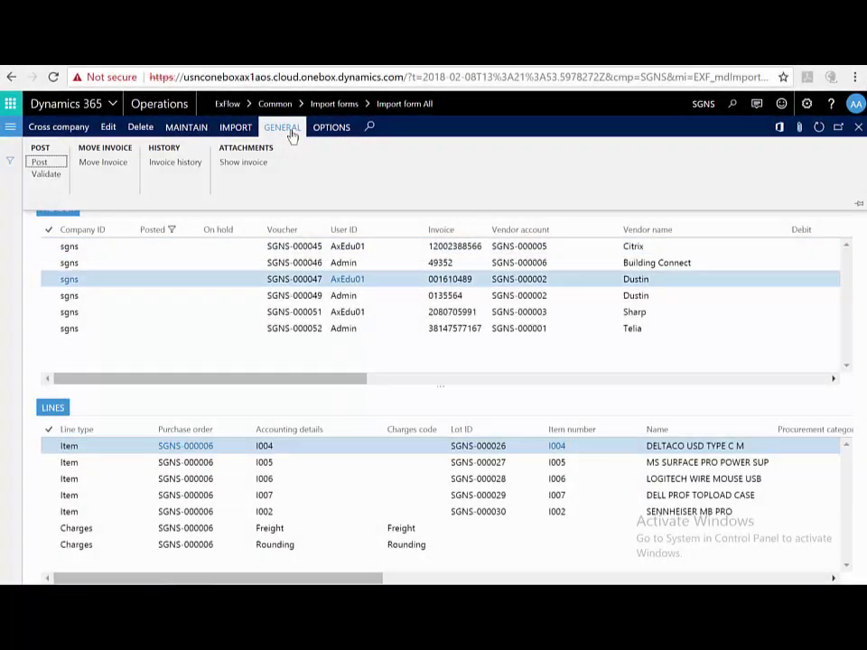
click(52, 162)
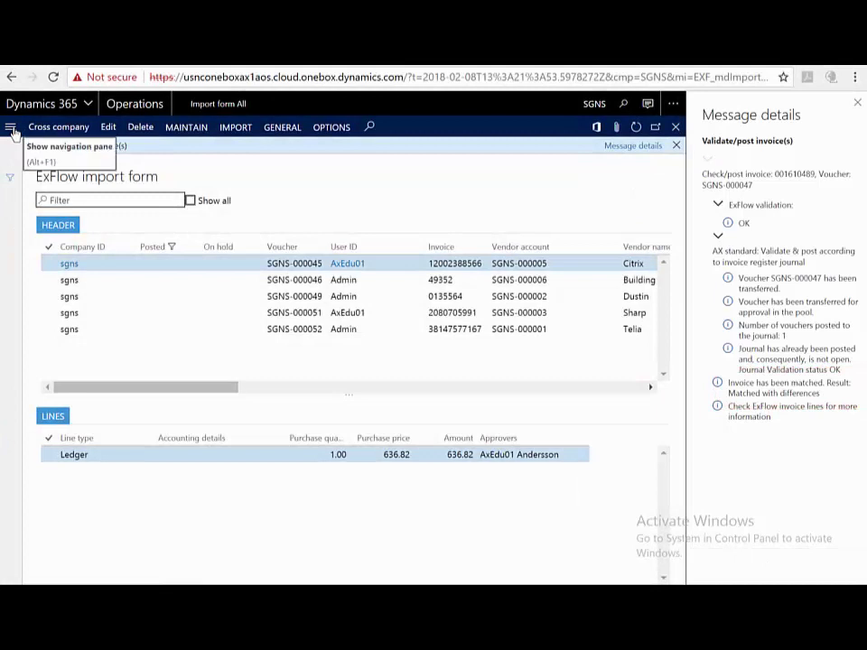
- Open Document form All and scroll invoice 001610489's lines to see item I006's quantity variance
click(10, 127)
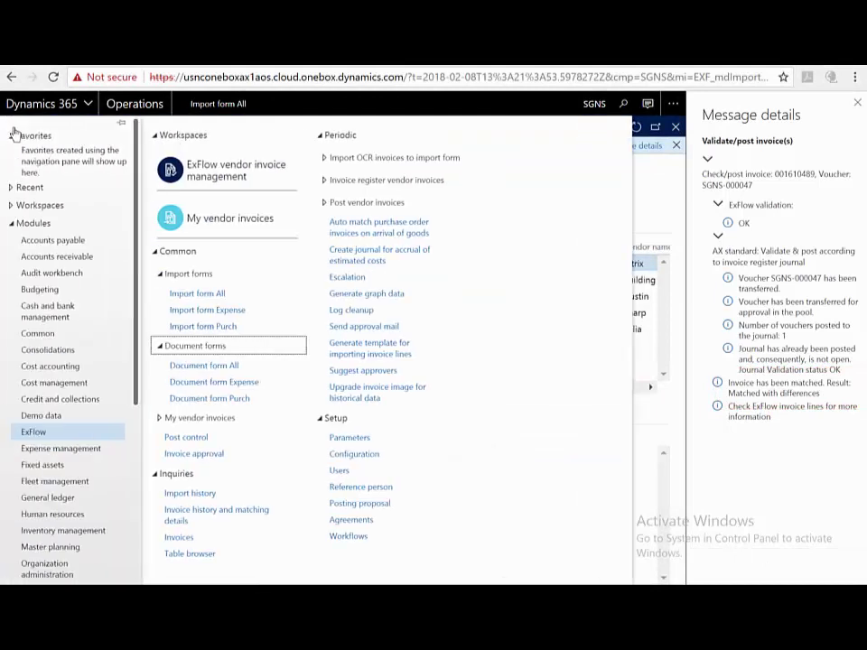
click(217, 366)
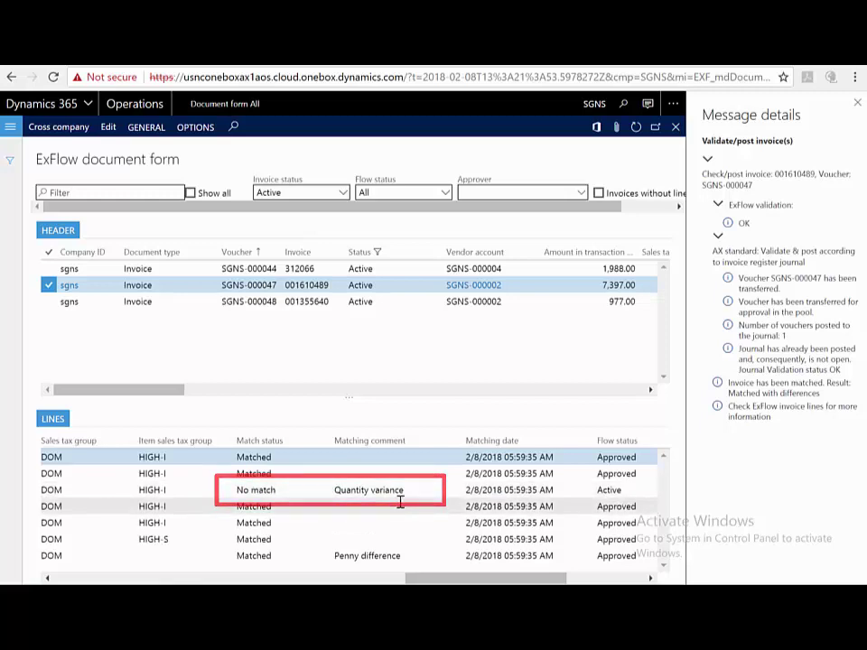
drag(452, 578, 48, 572)
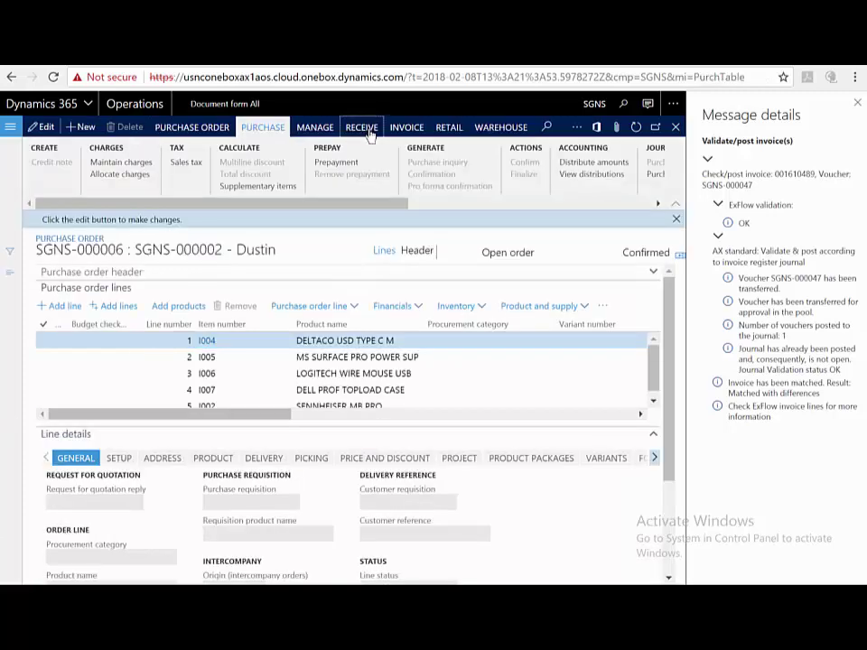
- From purchase order SGNS-000006, start a product receipt with receipt number 987654fsg
click(361, 127)
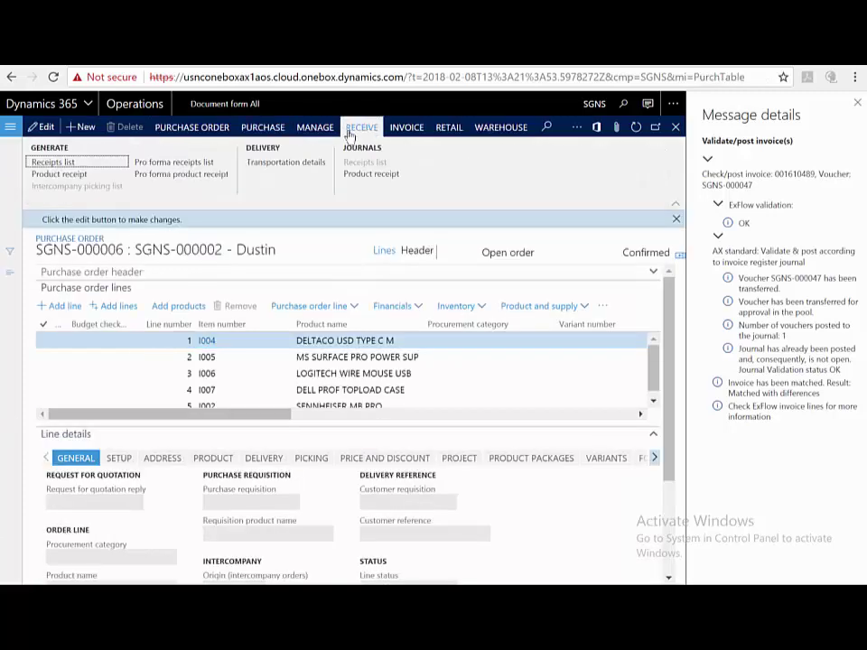
click(89, 182)
click(519, 395)
text(987654)
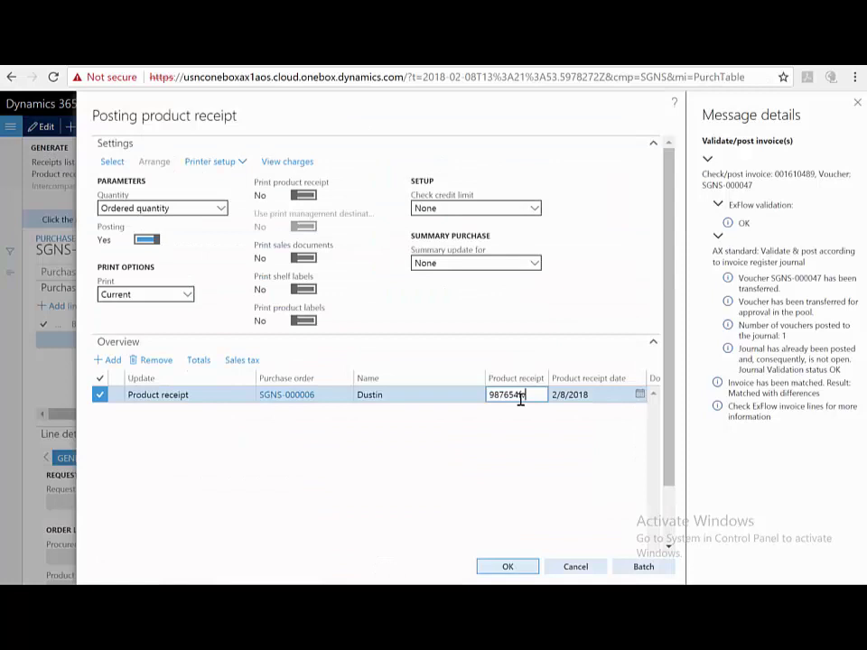
text(fsg)
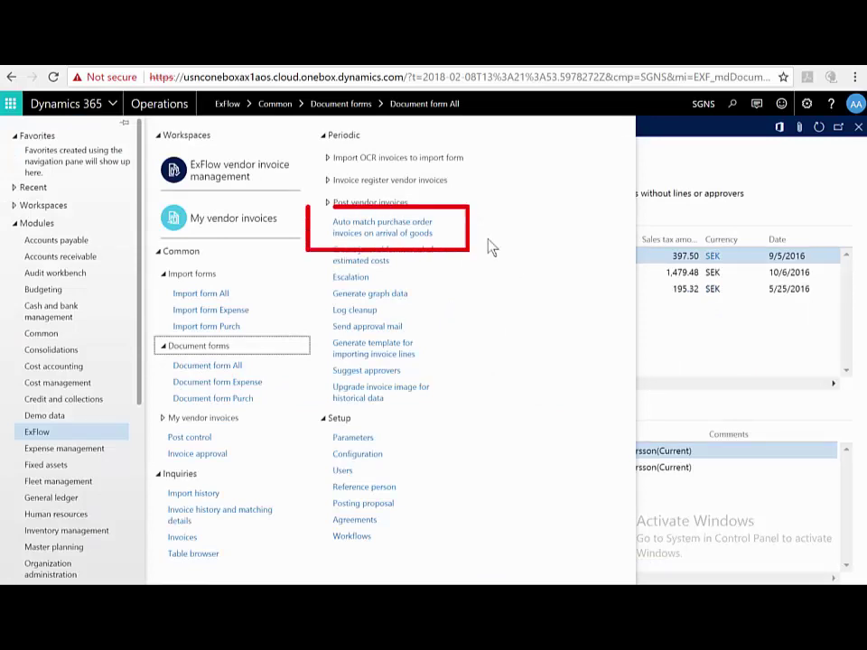
- Run the auto match of purchase order invoices on arrival of goods for active invoices
click(381, 232)
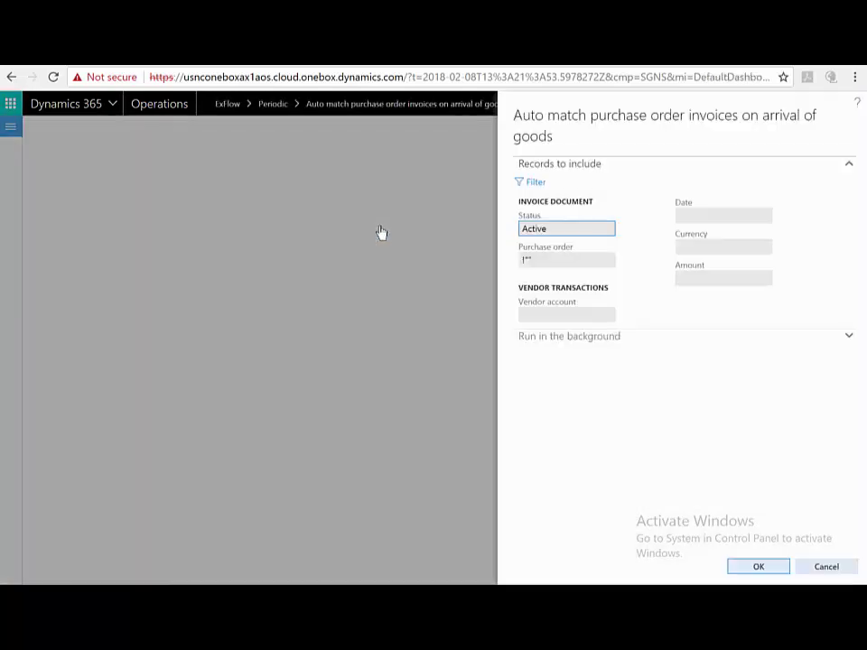
click(759, 567)
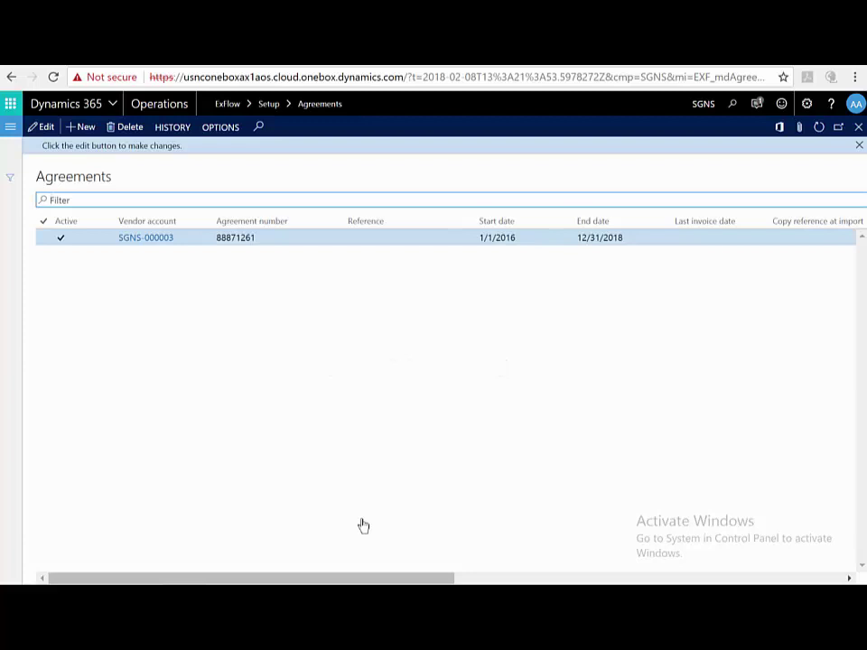
click(154, 296)
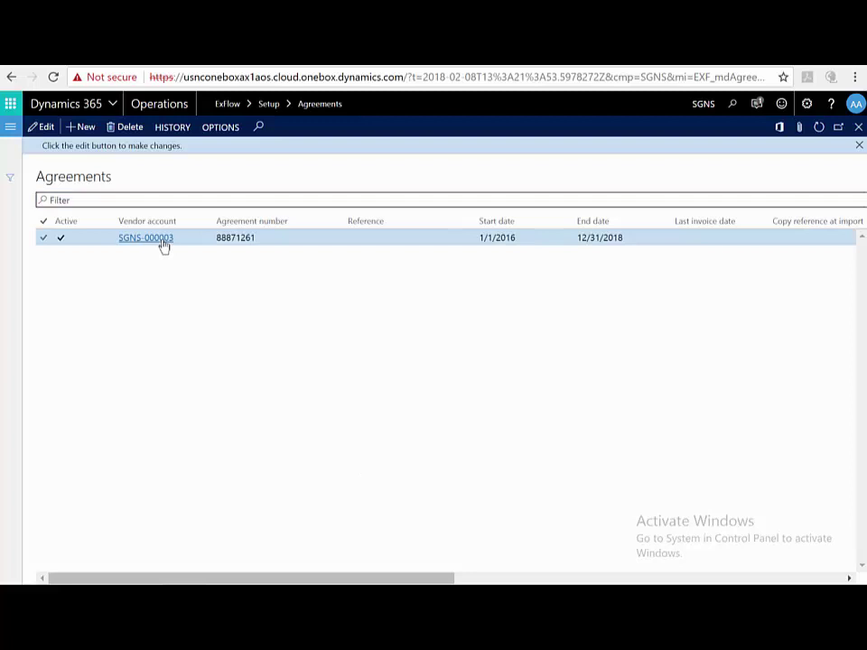
click(244, 237)
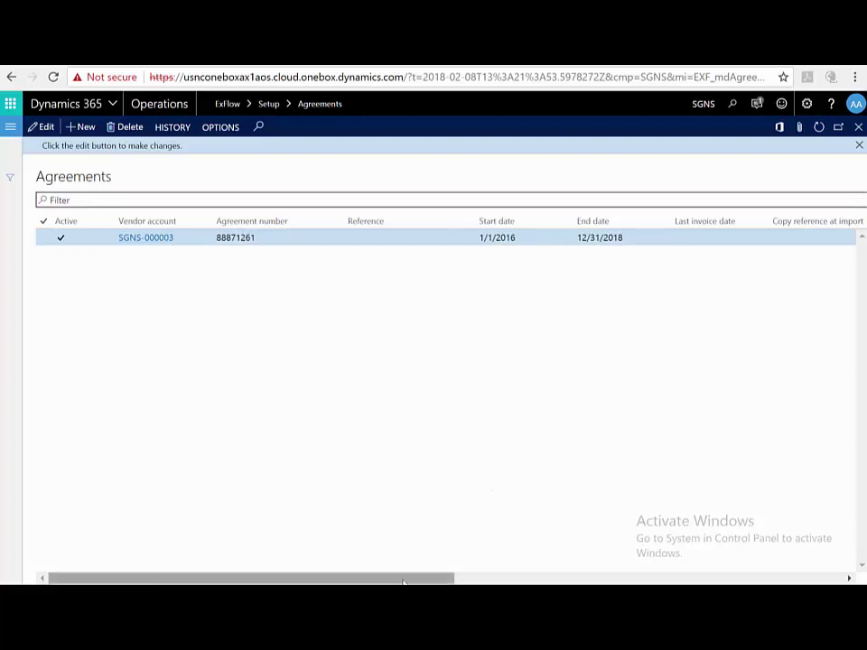
drag(429, 580, 727, 580)
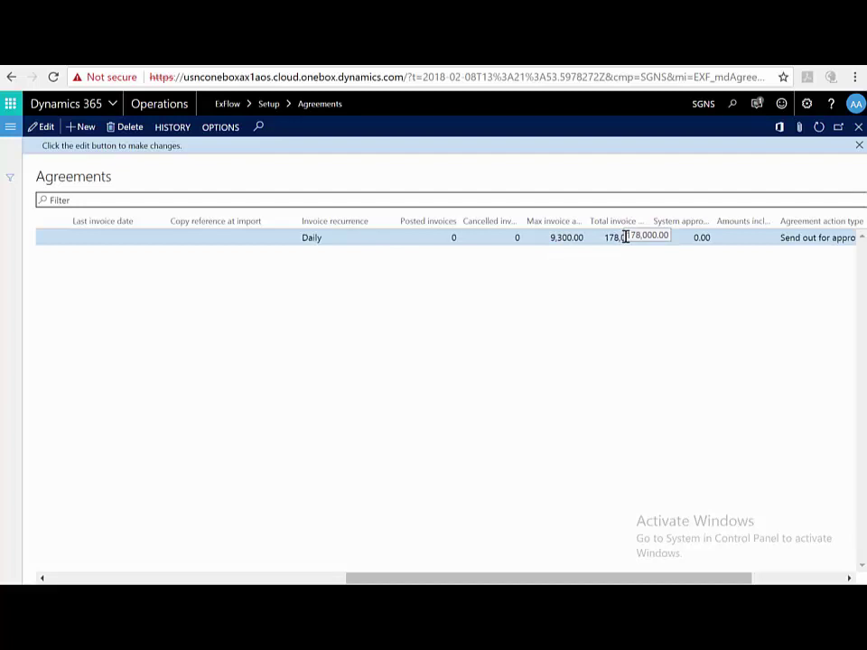
- Open the ExFlow posting proposal setup and list the first line's accrual identification options
click(10, 127)
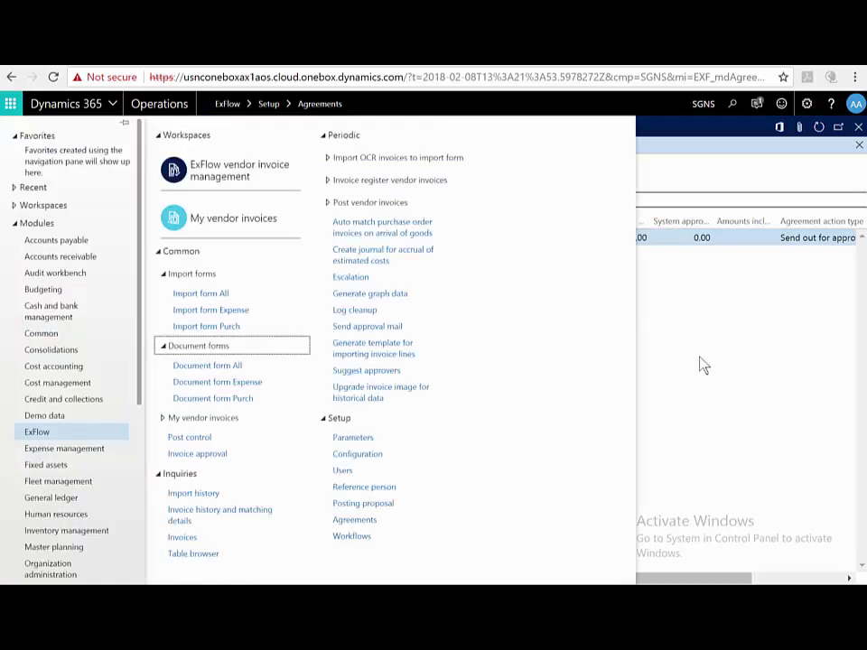
click(395, 505)
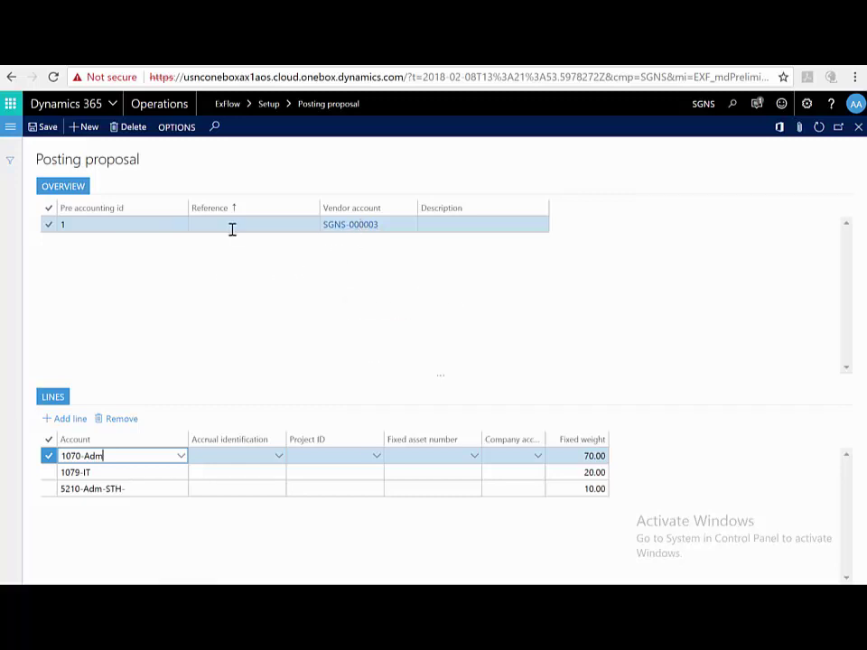
mouse_move(118, 489)
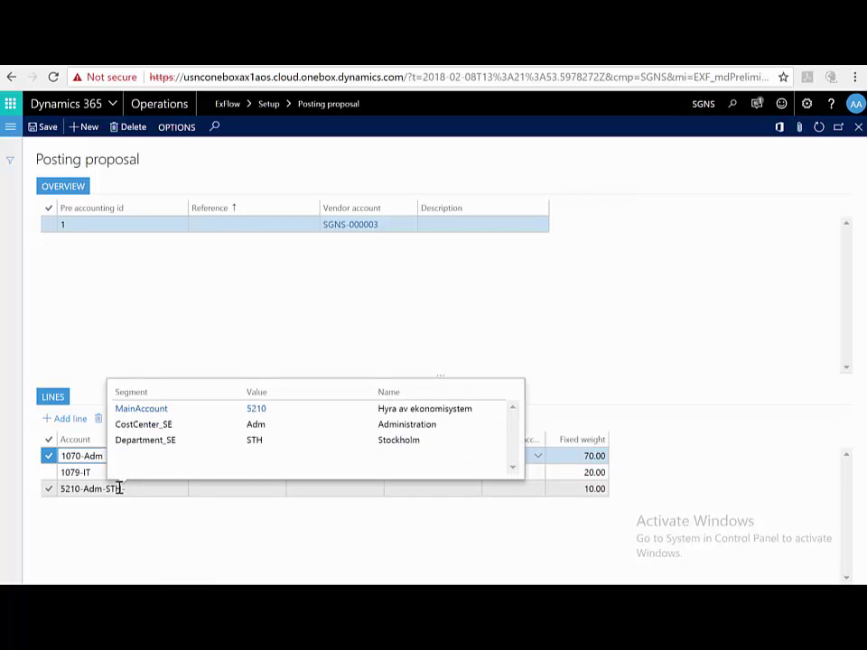
click(279, 456)
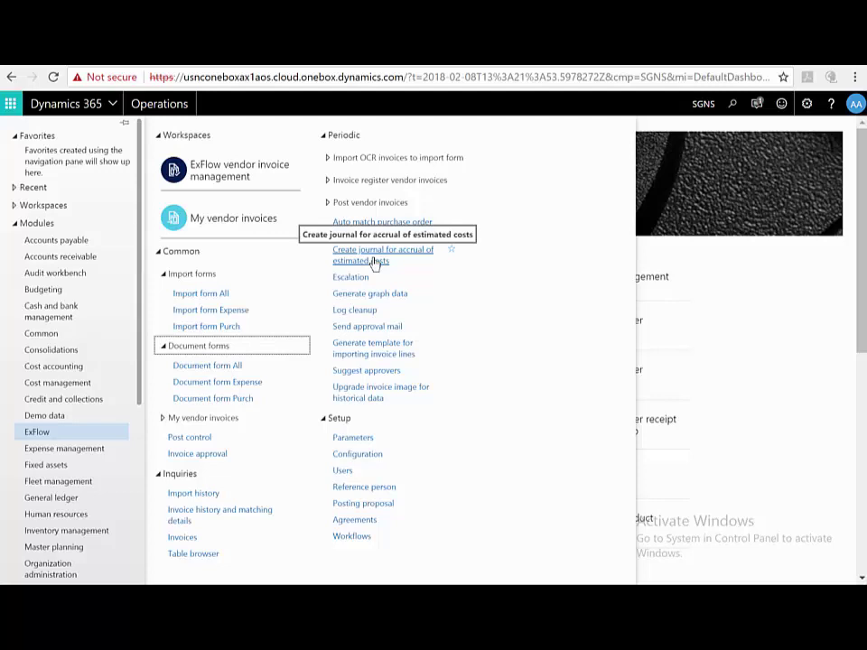
- Create and confirm the journal for accrual of estimated costs
click(375, 261)
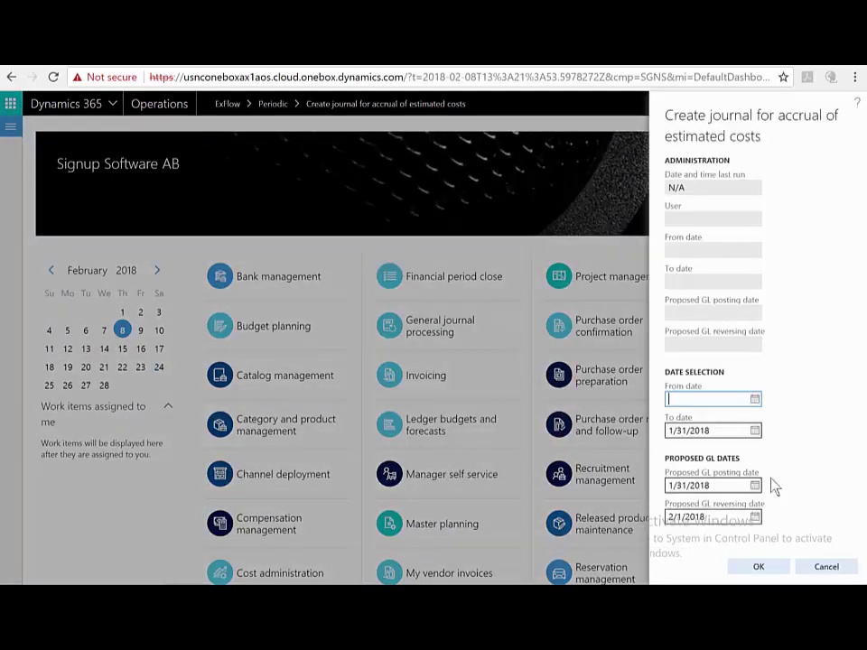
click(758, 567)
click(750, 172)
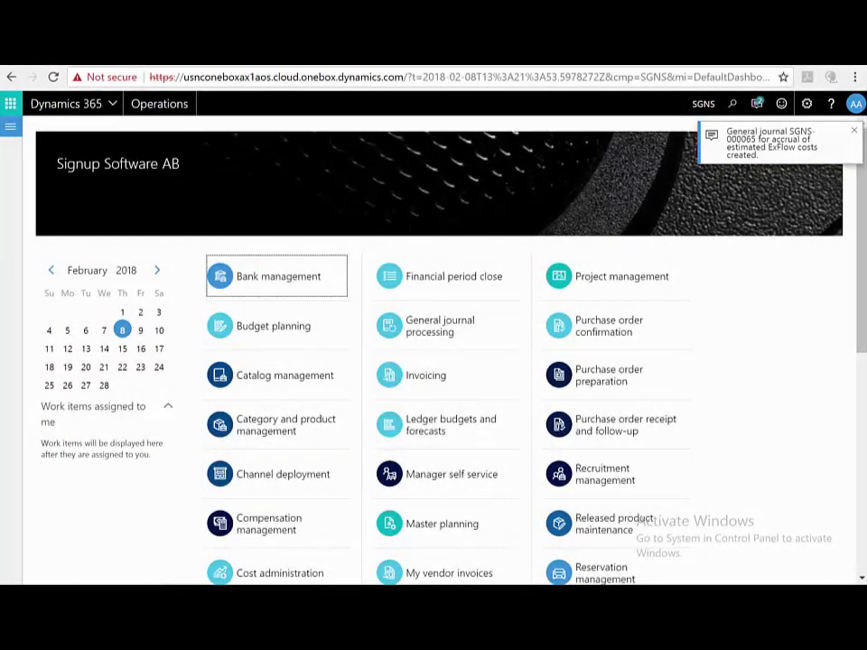
- Open the voucher lines of general journal SGNS-000065
click(6, 131)
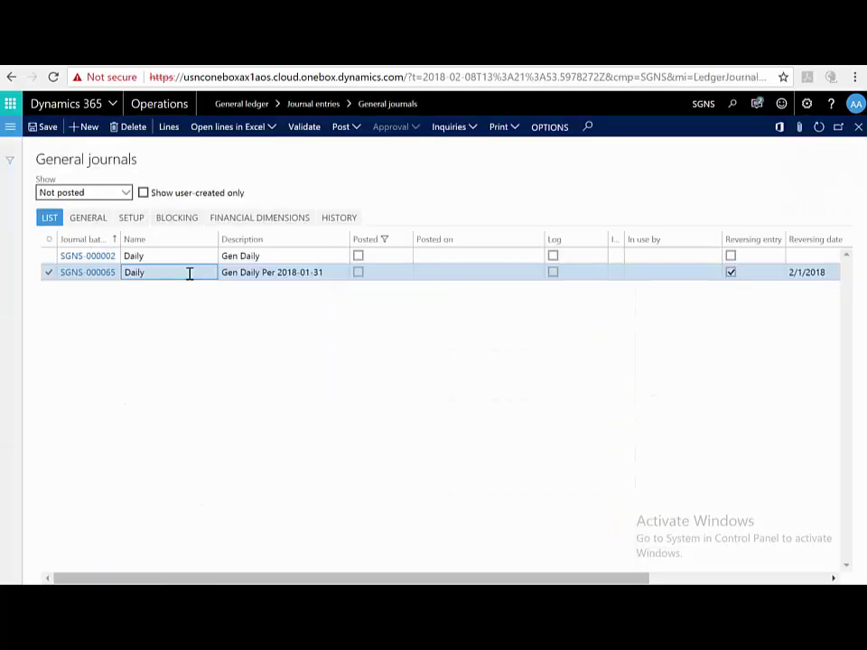
click(190, 272)
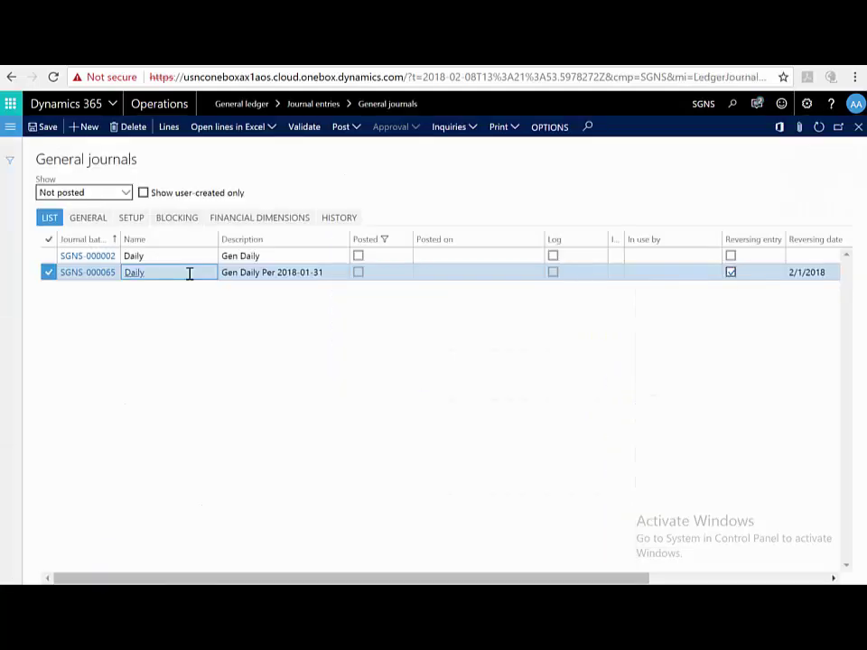
click(169, 129)
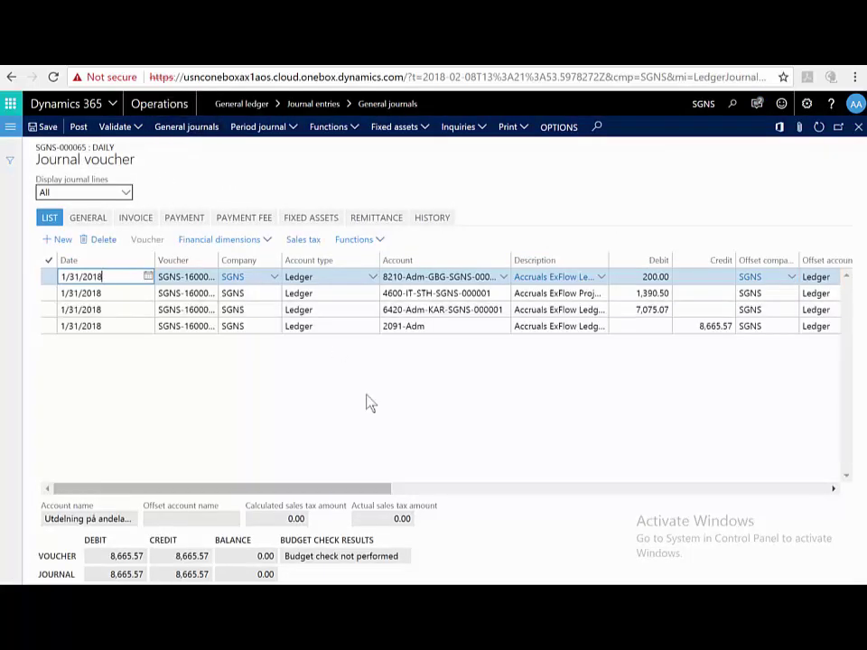